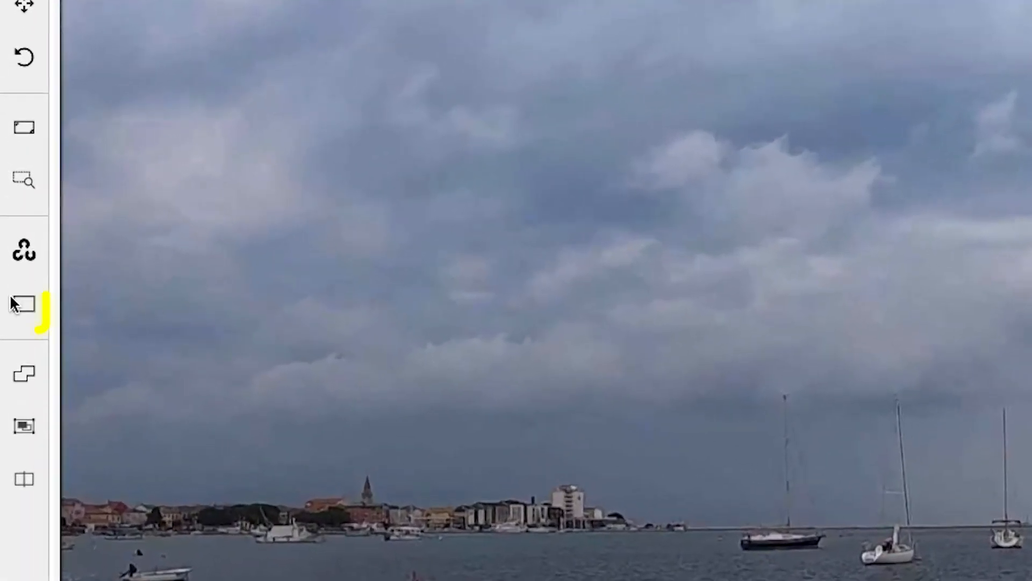
- Draw a two-point rectangle track labelled cycle around the partly visible bicycle on frame 0
mouse_move(21, 289)
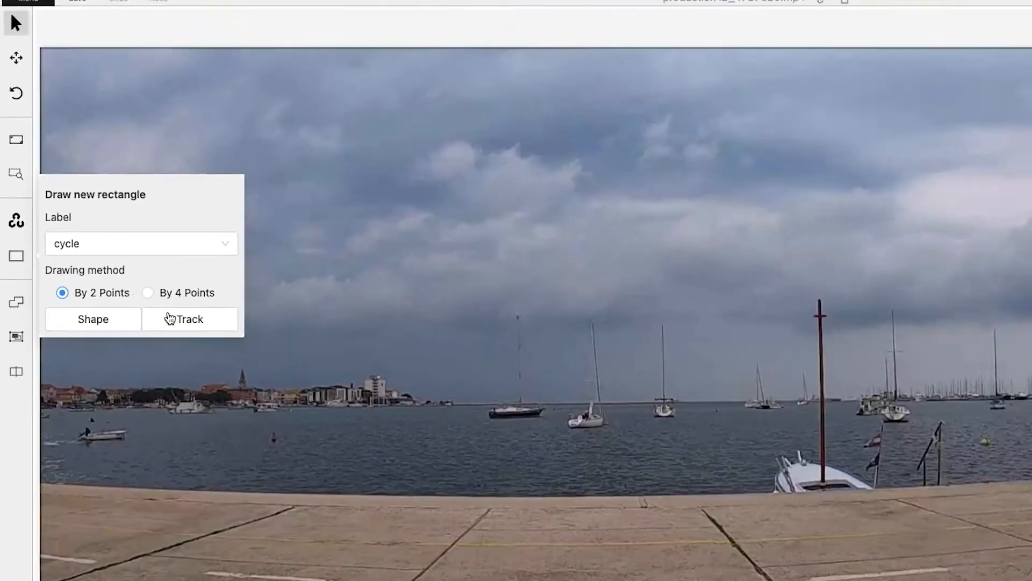
left_click(257, 399)
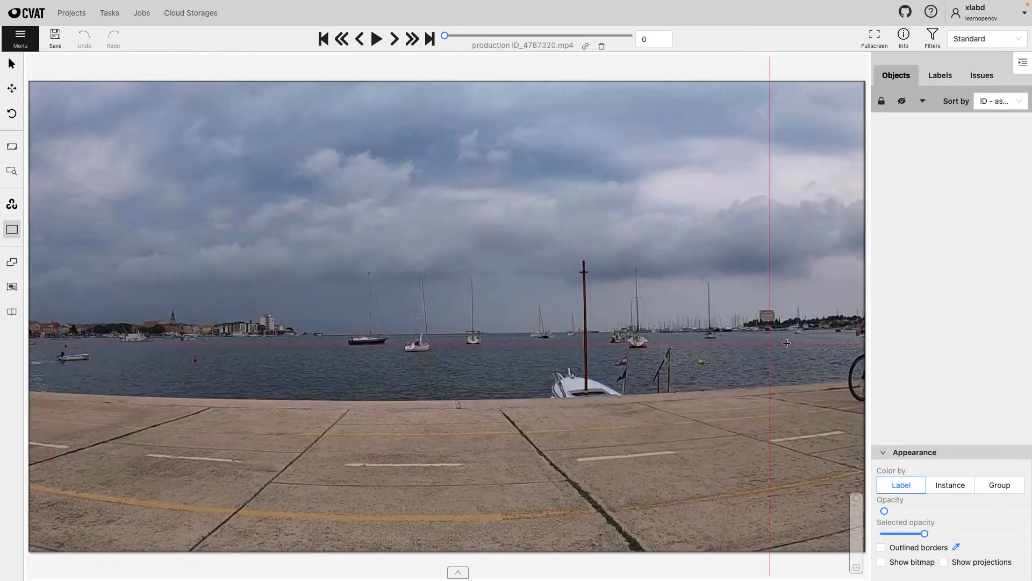
scroll(787, 343, "up", 4)
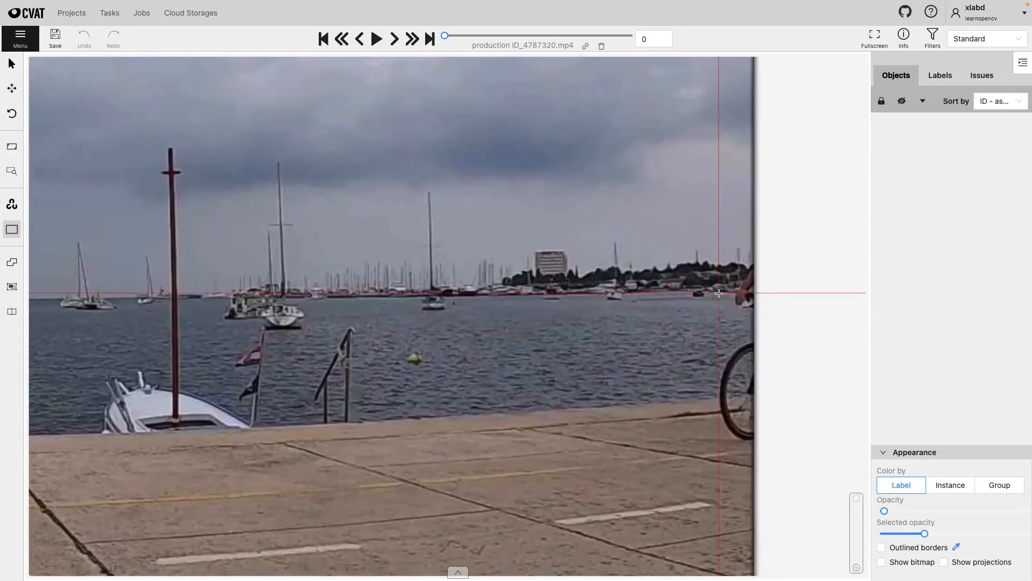
left_click_drag(719, 293, 866, 442)
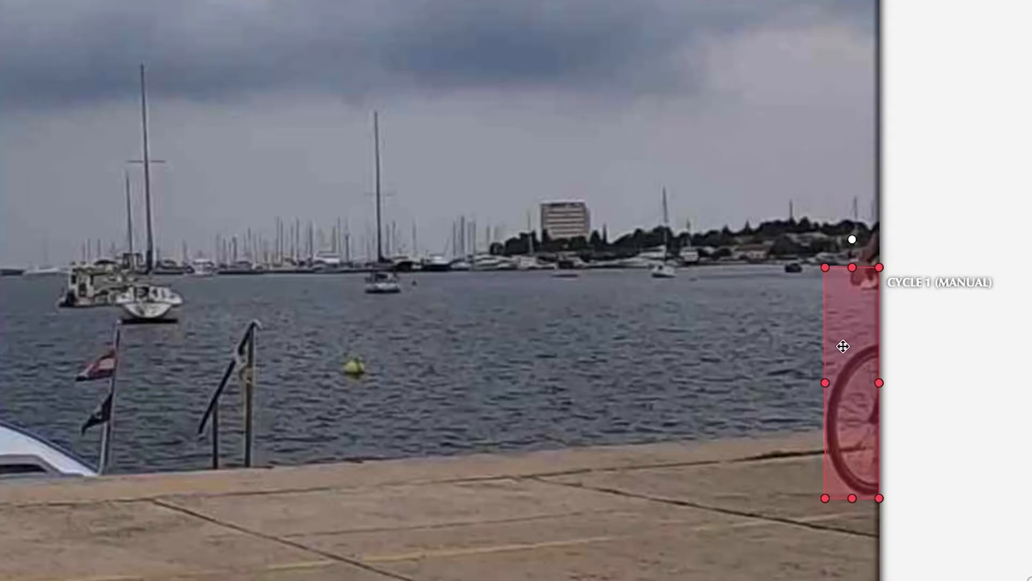
- Advance ten frames at a time to frame 30, widening and lowering the cycle box to fit the entering bicycle
key("v")
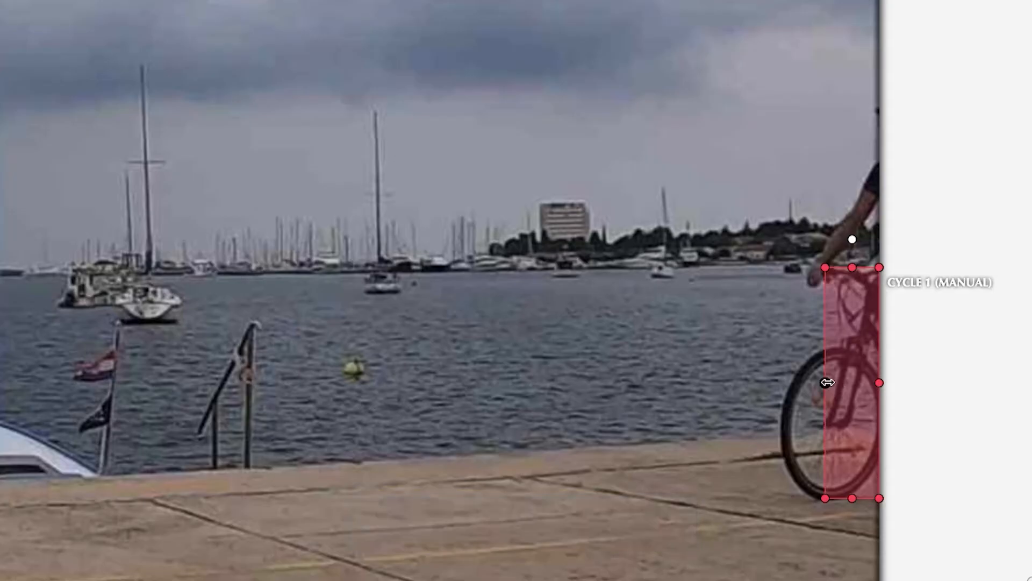
left_click_drag(826, 383, 731, 383)
key("v")
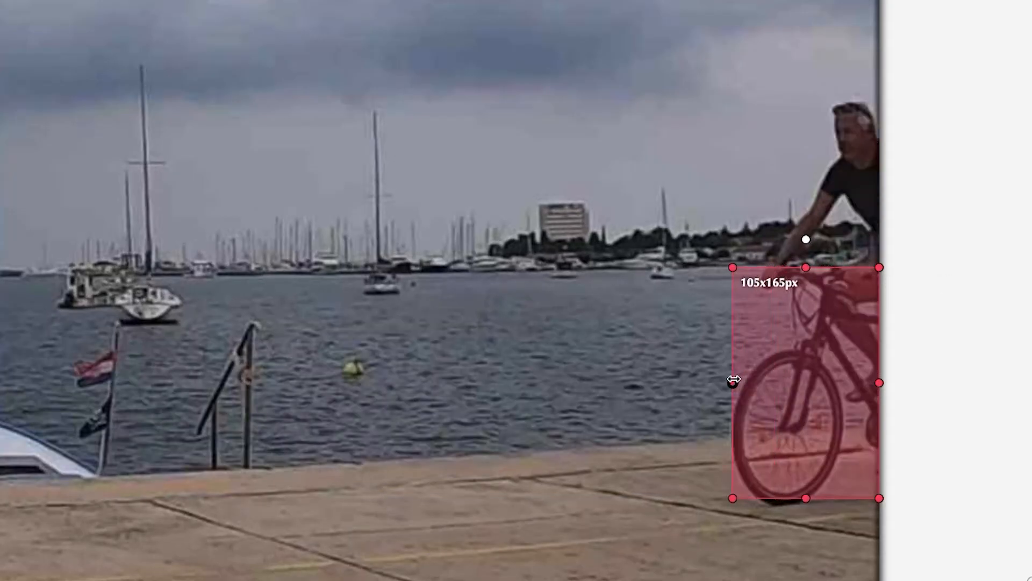
left_click_drag(804, 498, 804, 506)
key("v")
left_click_drag(732, 386, 679, 388)
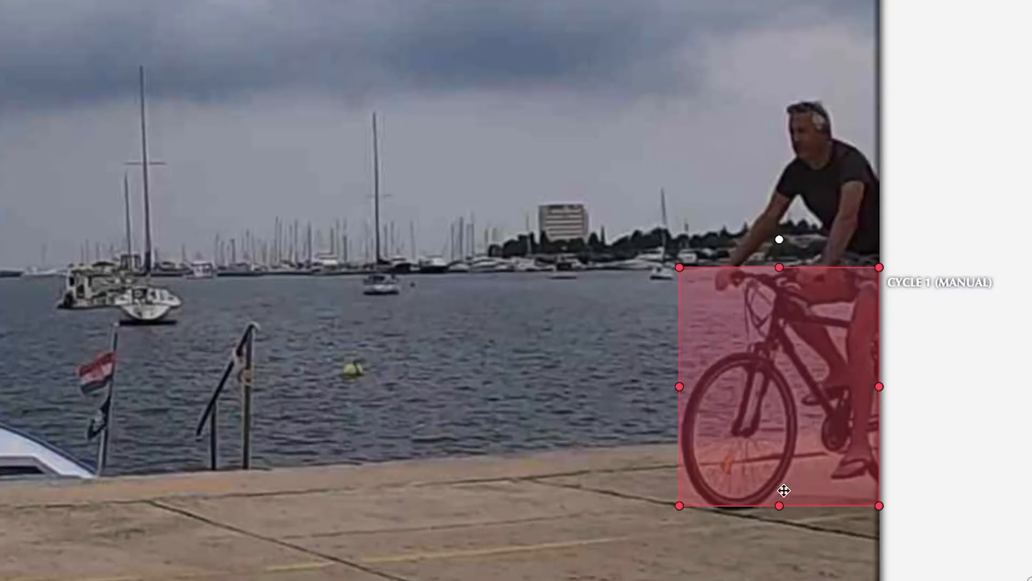
left_click_drag(779, 505, 779, 512)
- Fit the edges of the cycle box to the man's bicycle at frames 40 and 50
key("v")
left_click_drag(679, 389, 627, 390)
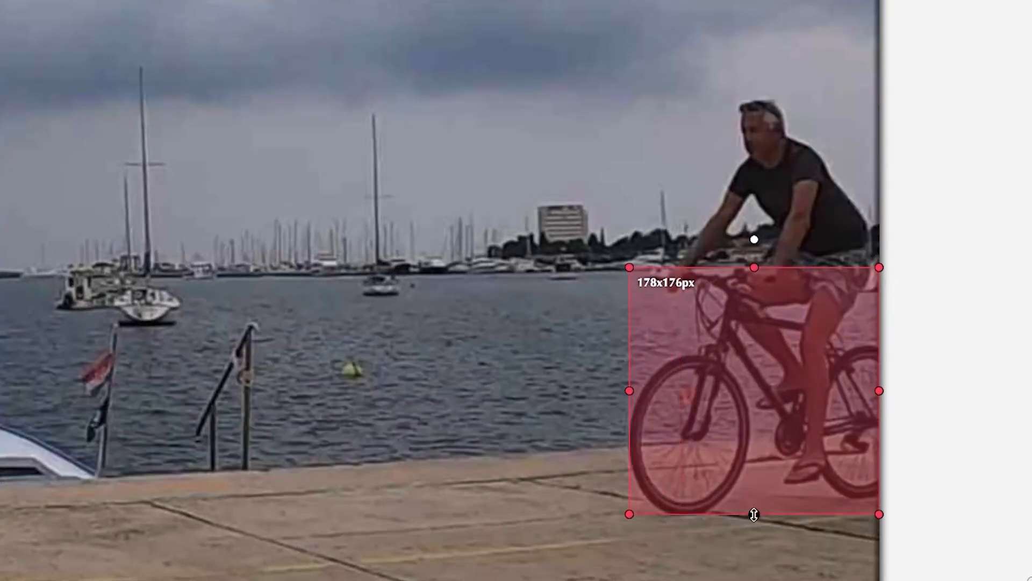
left_click_drag(753, 511, 751, 520)
key("v")
left_click_drag(628, 396, 572, 392)
left_click_drag(725, 520, 723, 523)
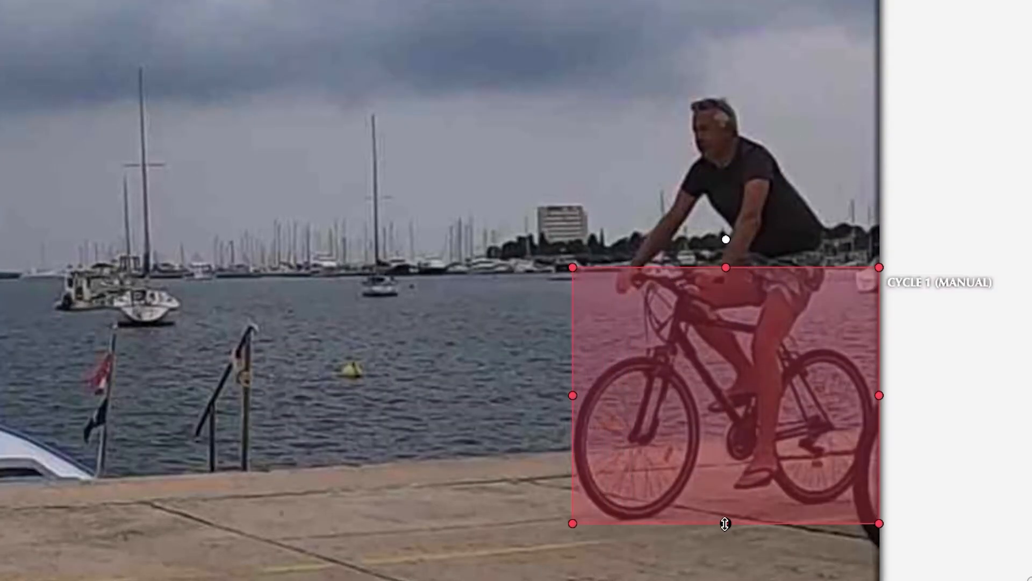
left_click_drag(879, 394, 873, 395)
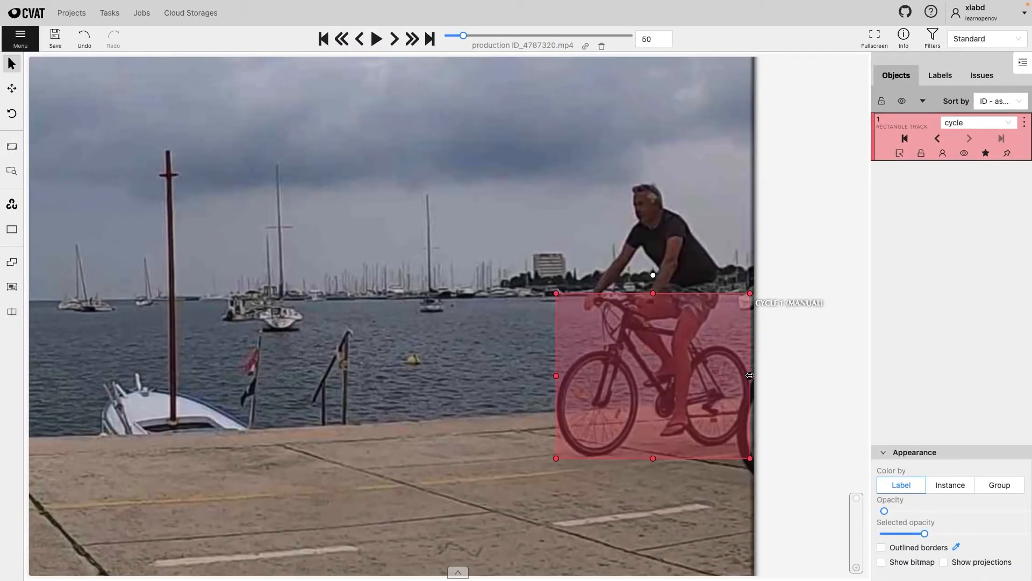
- Review the cycle track by stepping back three keyframes and returning to the one at frame 50
key("e")
key("e")
key("e")
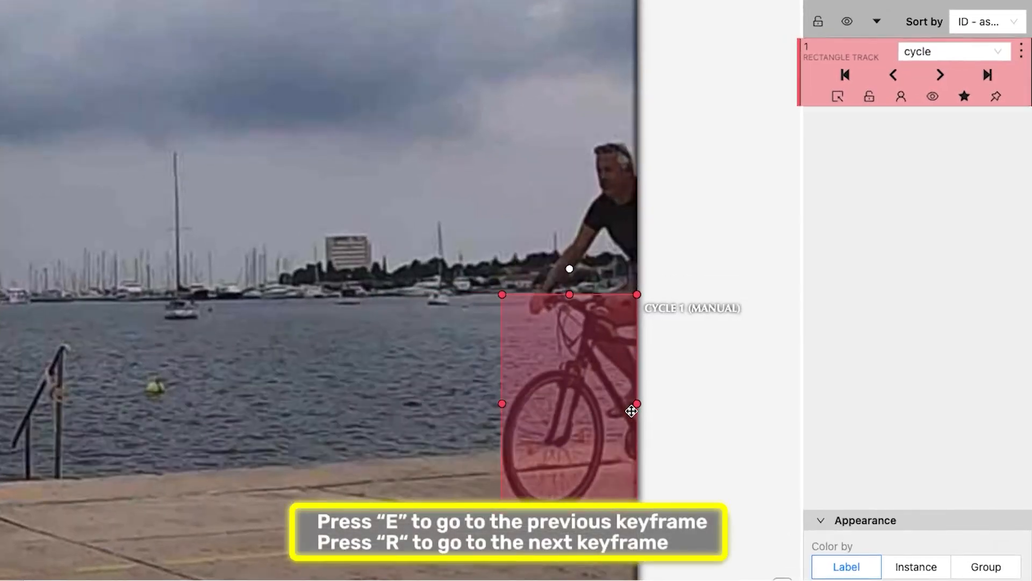
key("r")
key("r")
key("r")
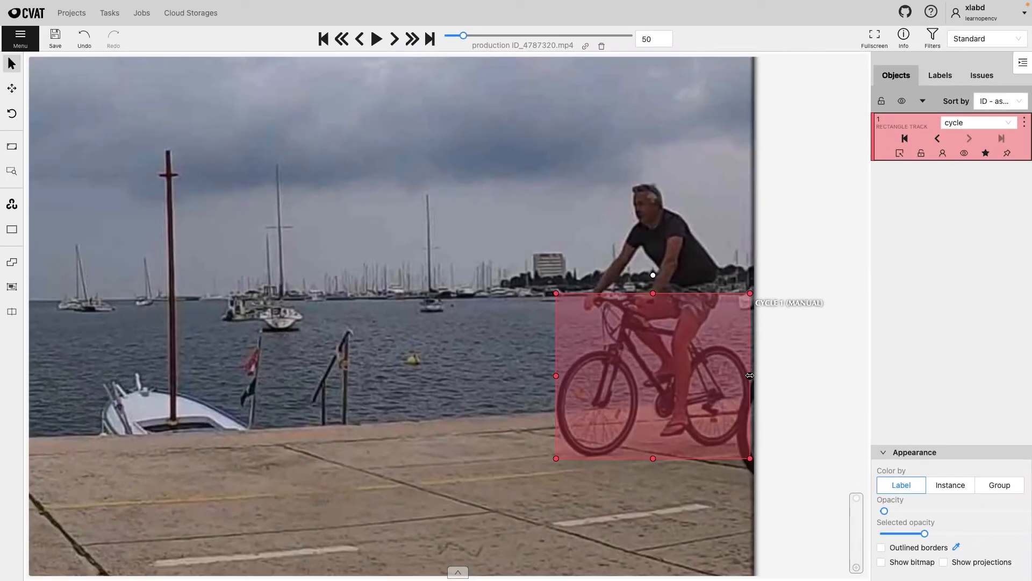
- Fit the cycle box to the man's bicycle at frame 60 and mark it as occluded
key("v")
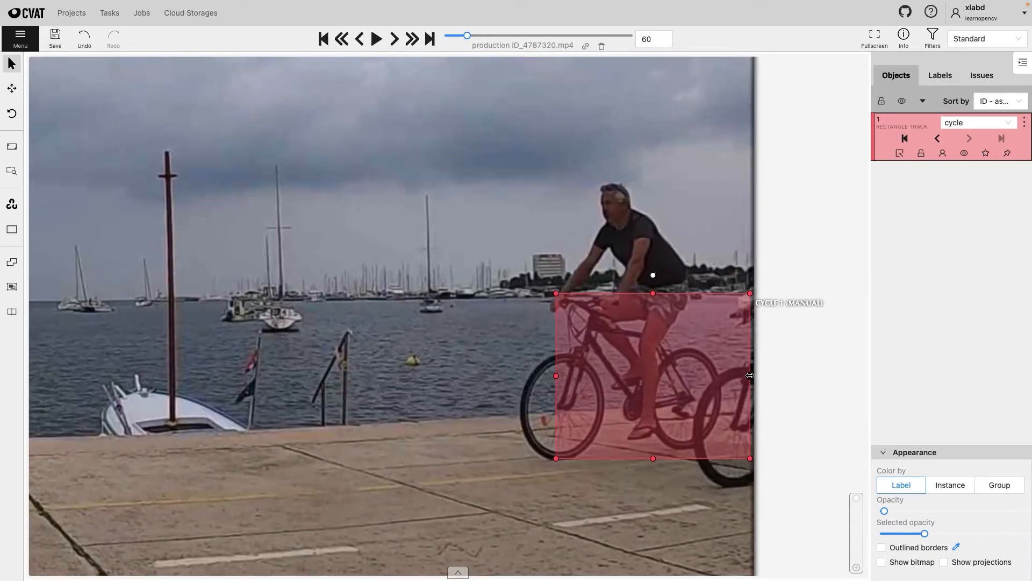
left_click_drag(750, 376, 723, 376)
left_click_drag(555, 458, 517, 461)
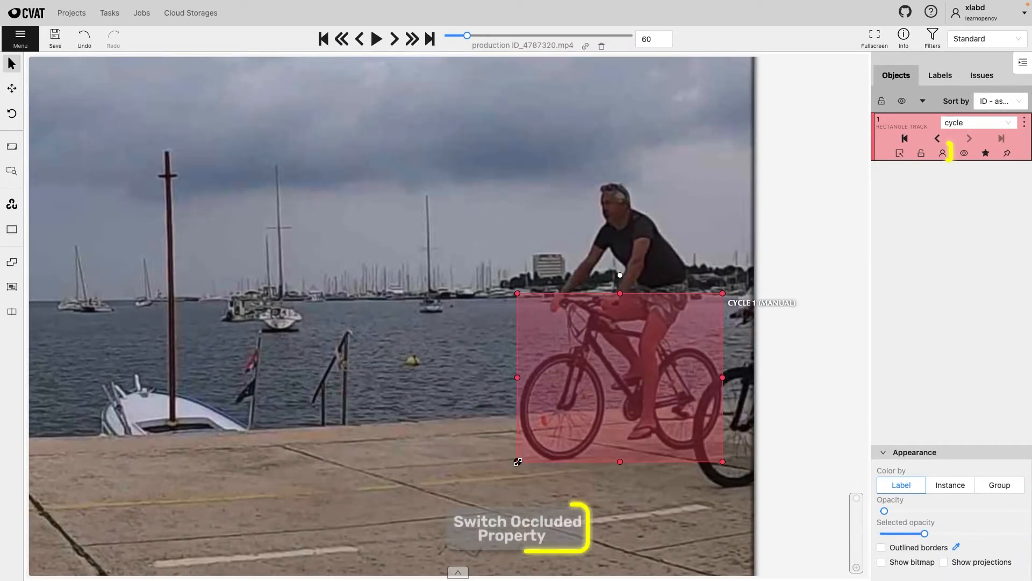
right_click(561, 426)
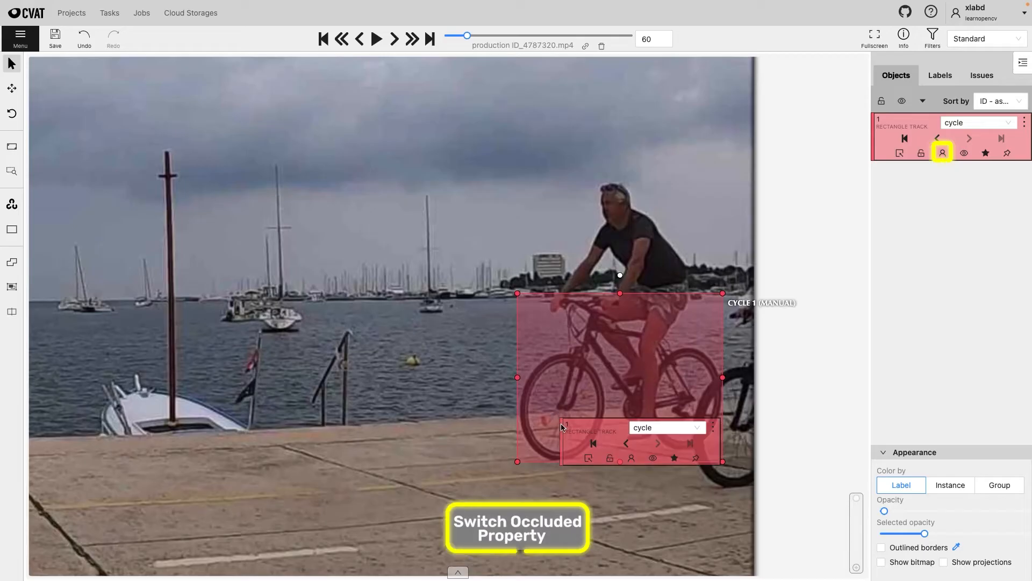
left_click(632, 458)
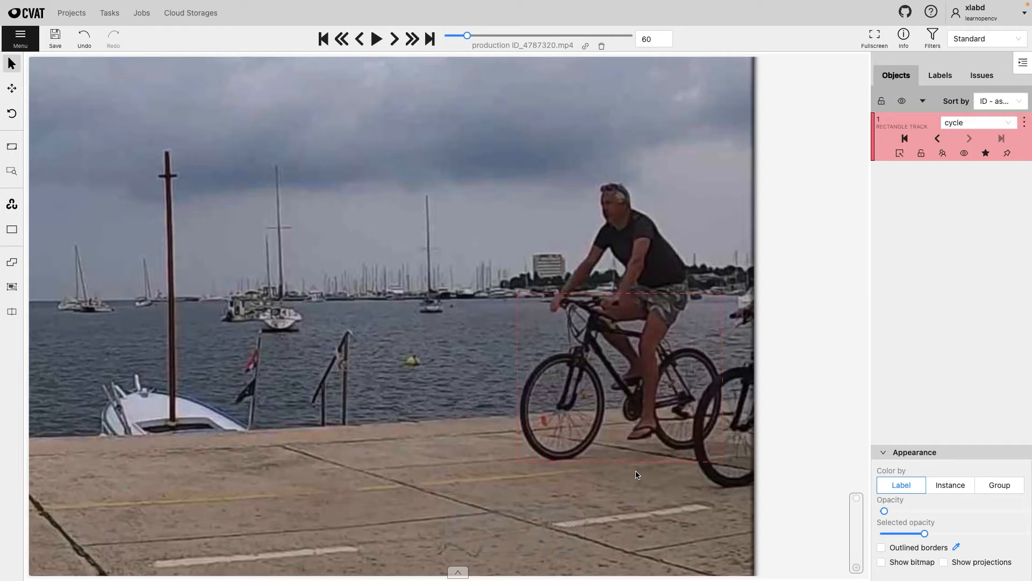
- Keep the cycle box fitted to the man's bicycle from frame 70 through frame 150 as the second cyclist overlaps it
key("v")
left_click_drag(516, 378, 481, 376)
left_click_drag(602, 462, 602, 465)
left_click_drag(723, 378, 693, 379)
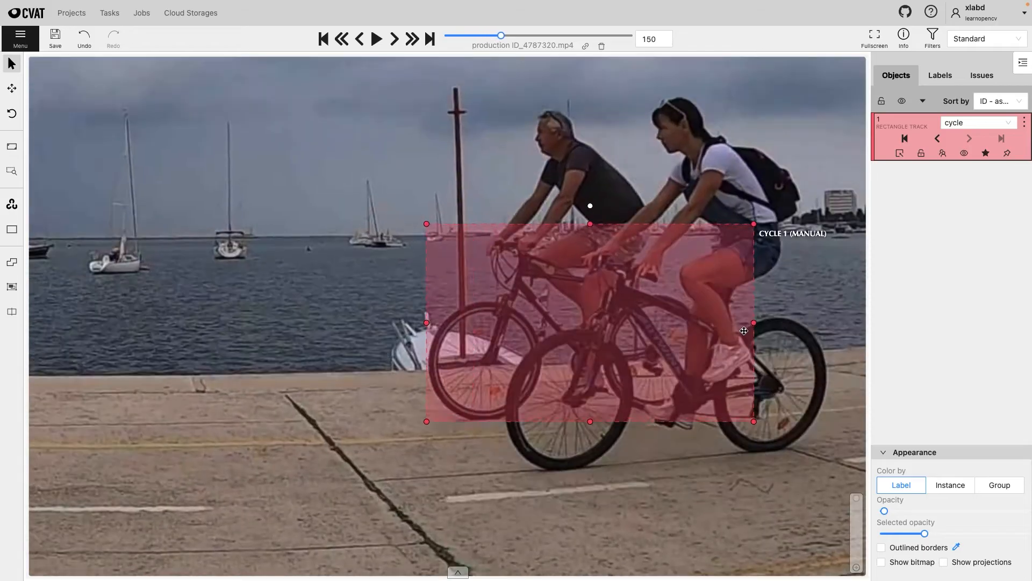
left_click_drag(742, 408, 753, 419)
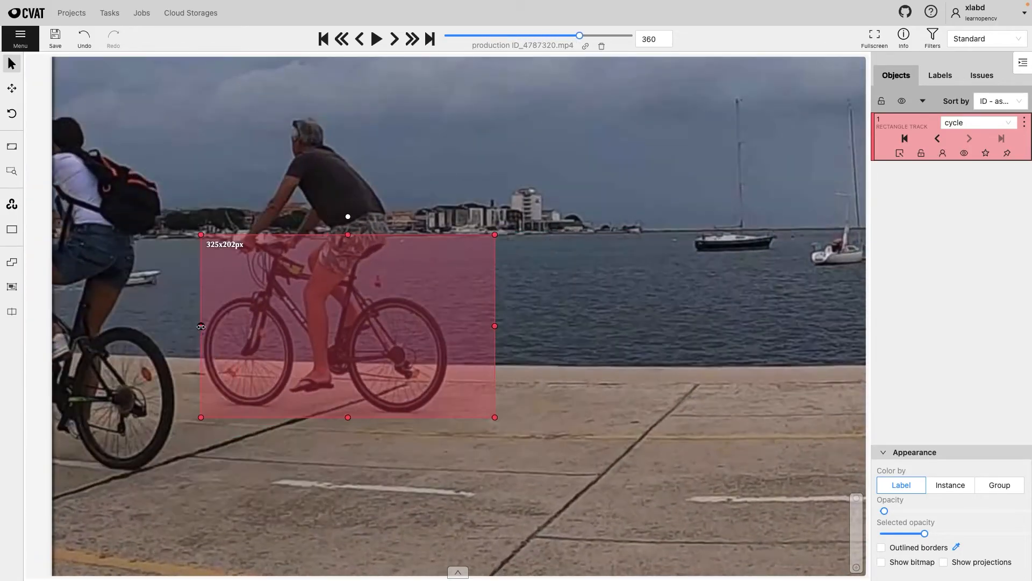
- Shrink the cycle box with the departing bicycle through frame 470 and mark the track as outside once it has left
left_click_drag(107, 325, 103, 327)
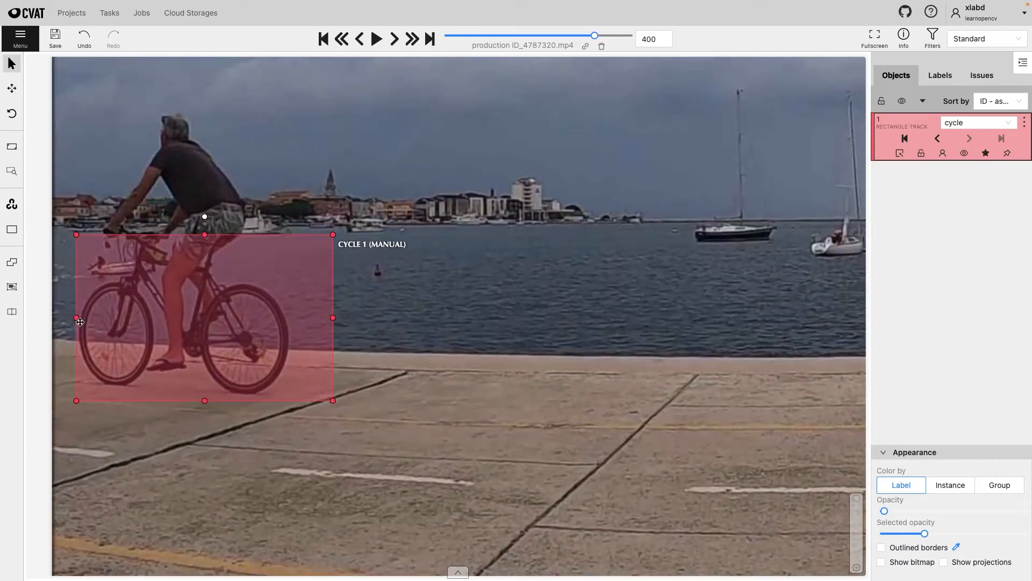
left_click_drag(334, 320, 291, 319)
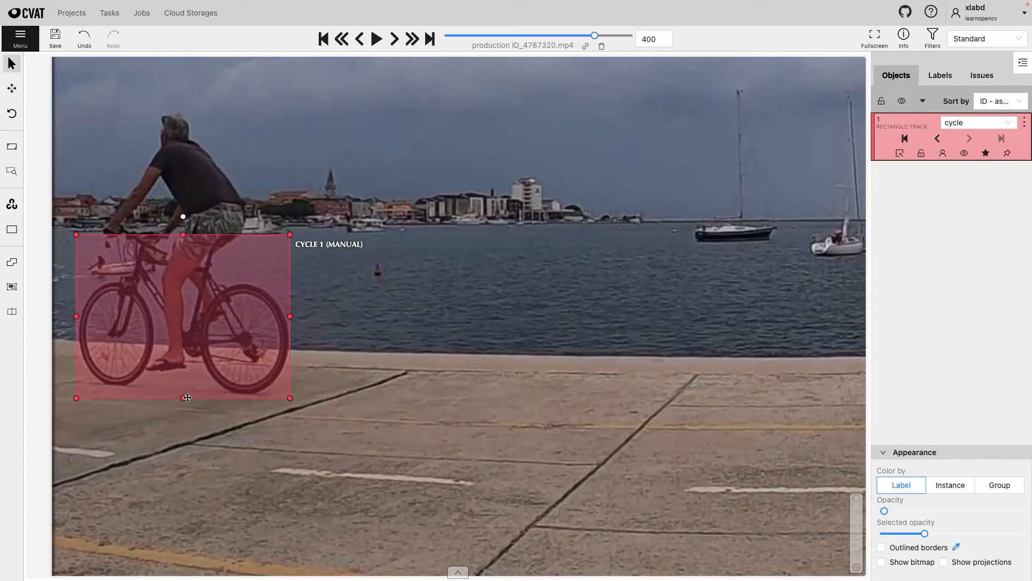
left_click_drag(189, 304, 76, 303)
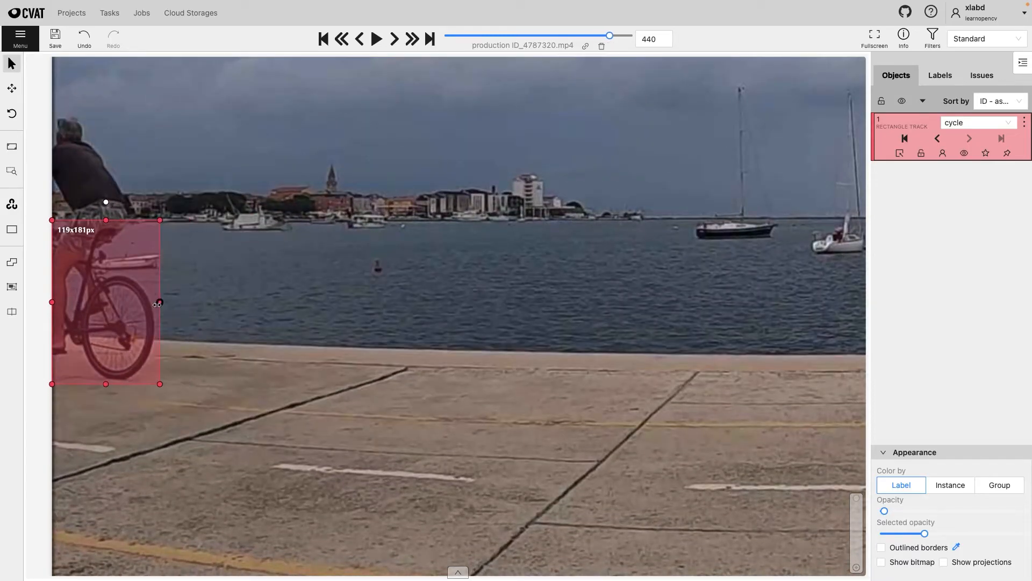
key("v")
key("v")
key("v")
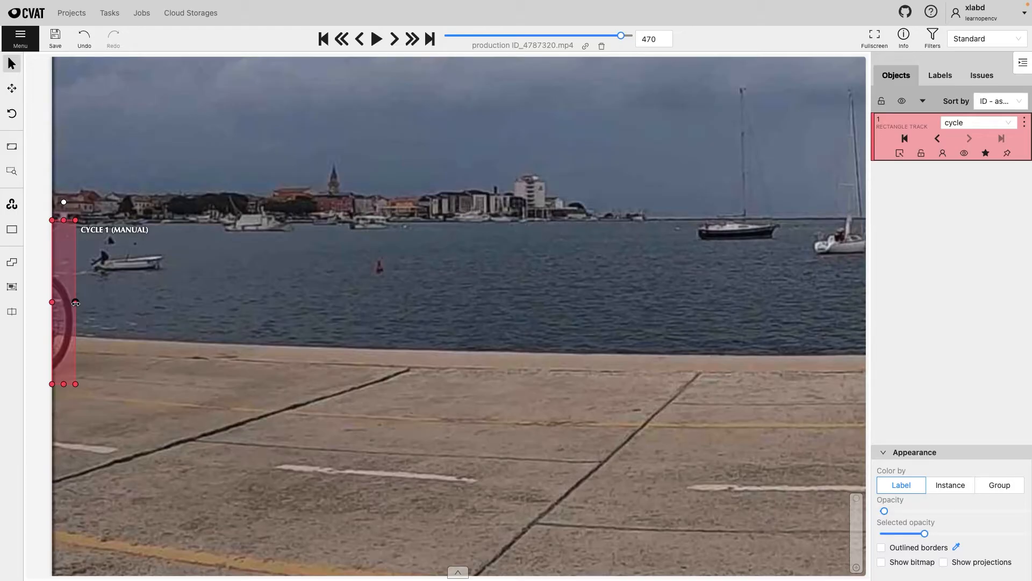
key("o")
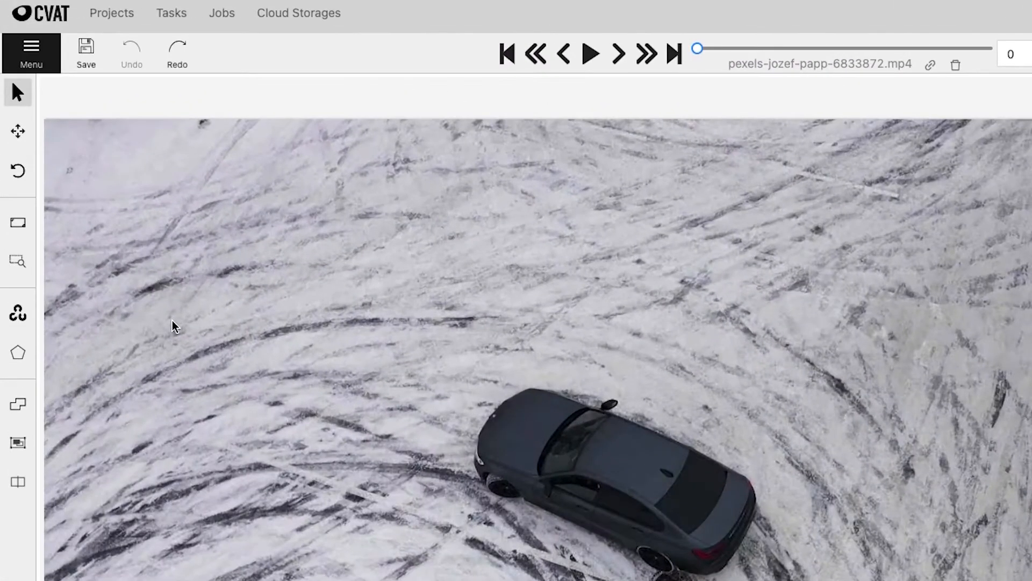
- Draw a polygon track labelled car along the outline of the dark car on frame 0
mouse_move(25, 359)
left_click(208, 419)
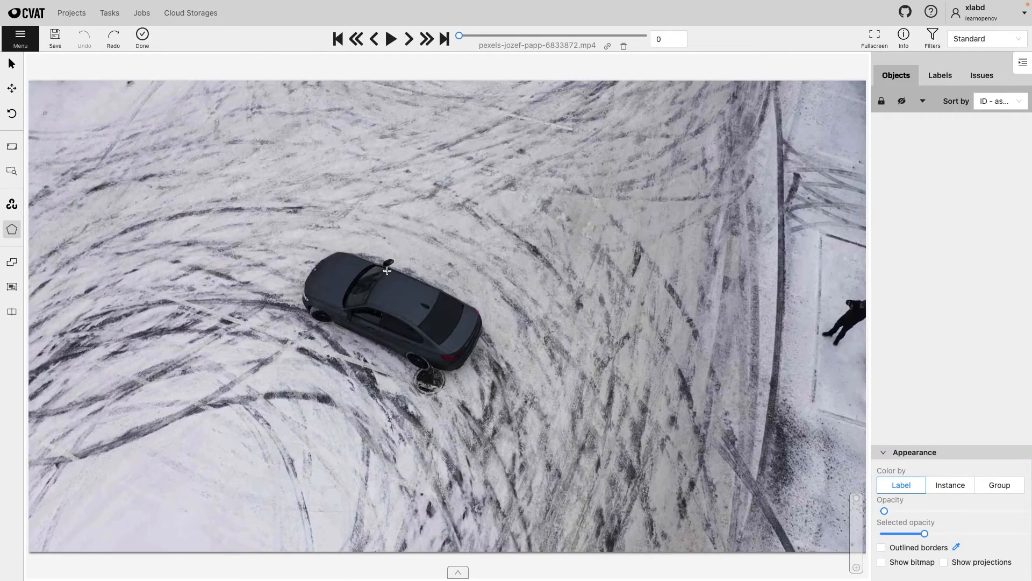
scroll(387, 270, "up", 5)
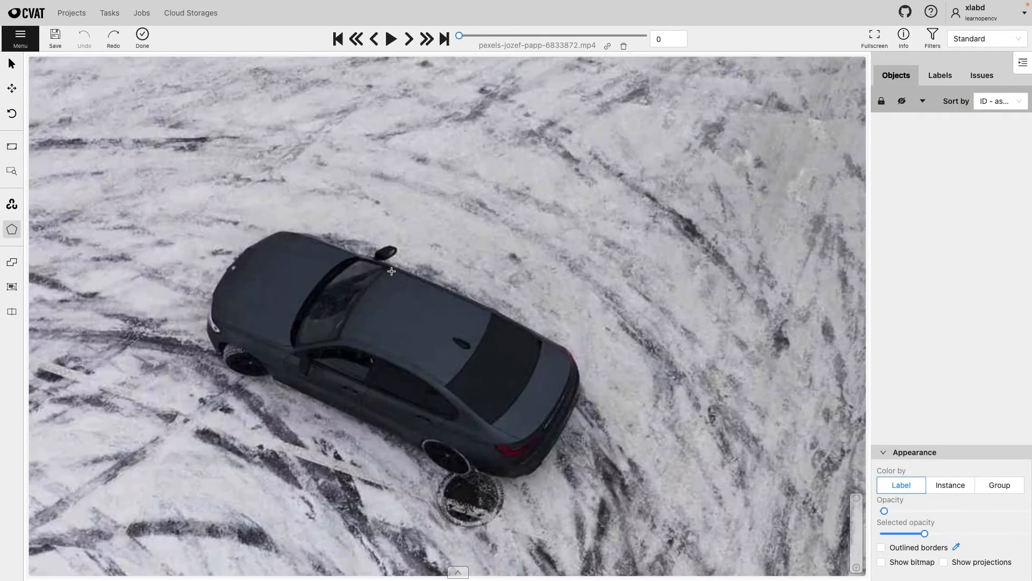
left_click(382, 260)
left_click(497, 310)
left_click(569, 351)
left_click(581, 379)
left_click(573, 407)
left_click(548, 457)
left_click(528, 477)
left_click(496, 479)
left_click(476, 470)
left_click(461, 477)
left_click(441, 470)
left_click(426, 457)
left_click(421, 450)
left_click(273, 380)
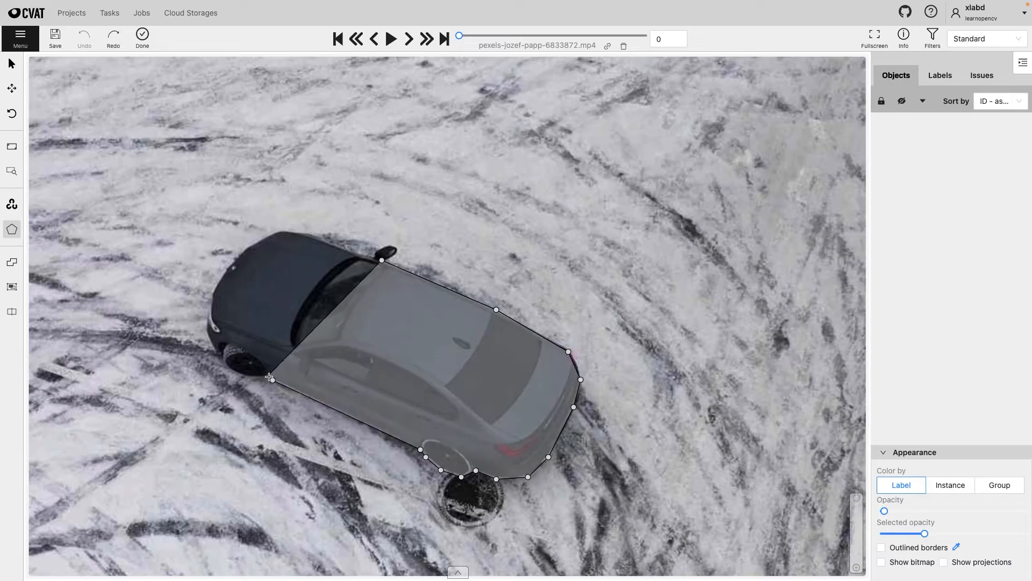
left_click(382, 260)
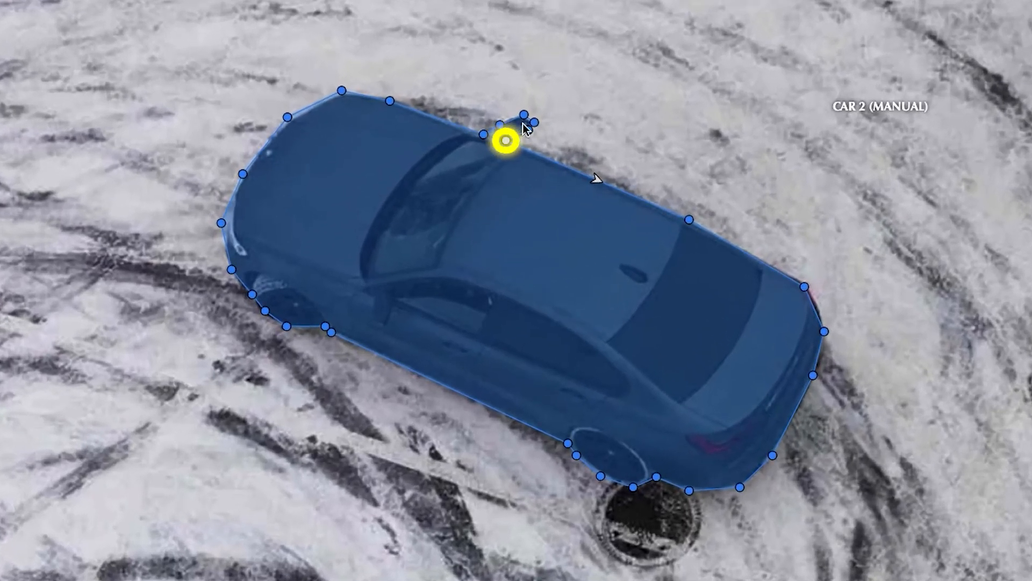
- Unpin the car polygon at frame 10 and move it over the car's new position
left_click(596, 179)
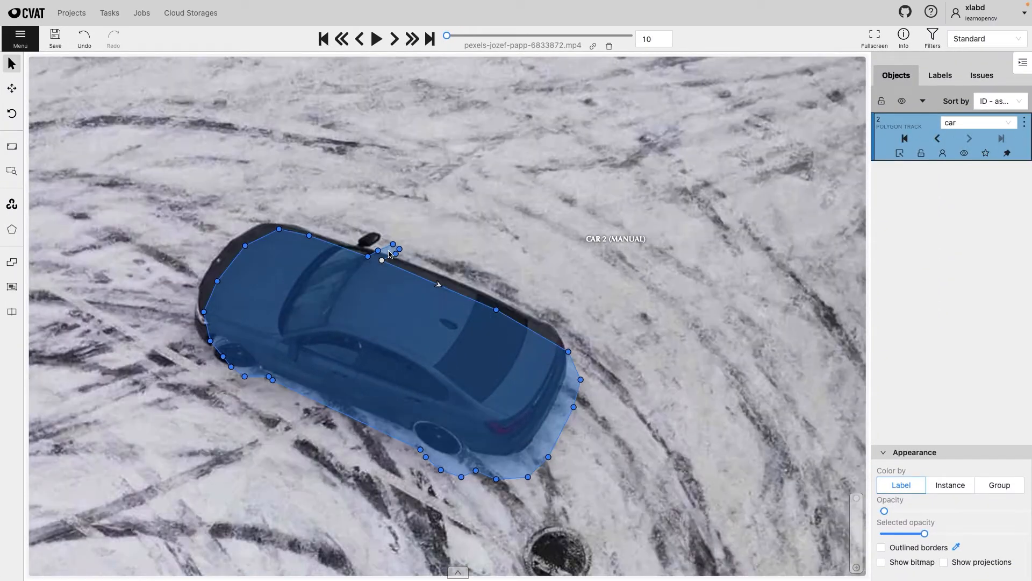
right_click(390, 254)
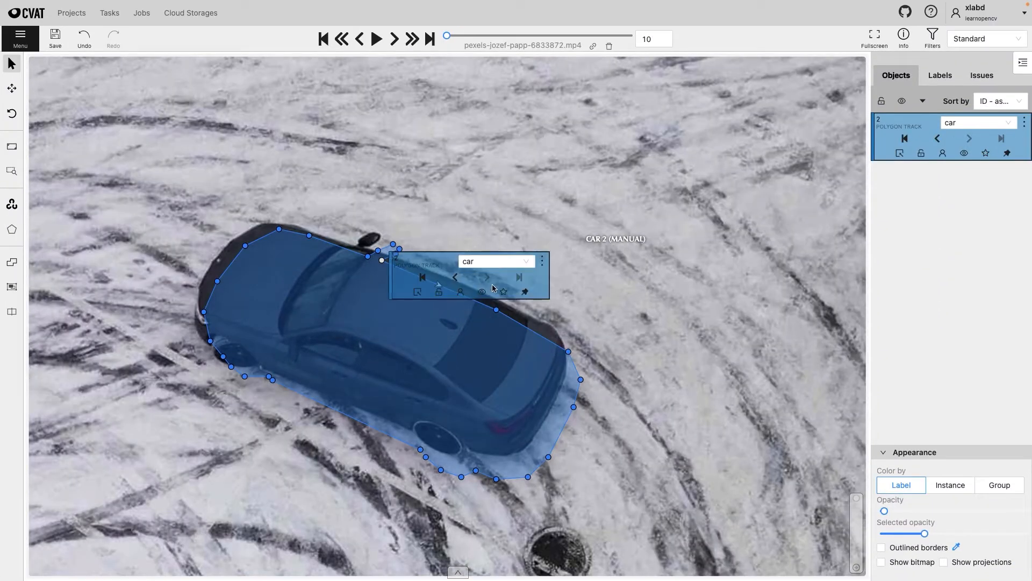
left_click(524, 291)
left_click_drag(501, 349, 502, 345)
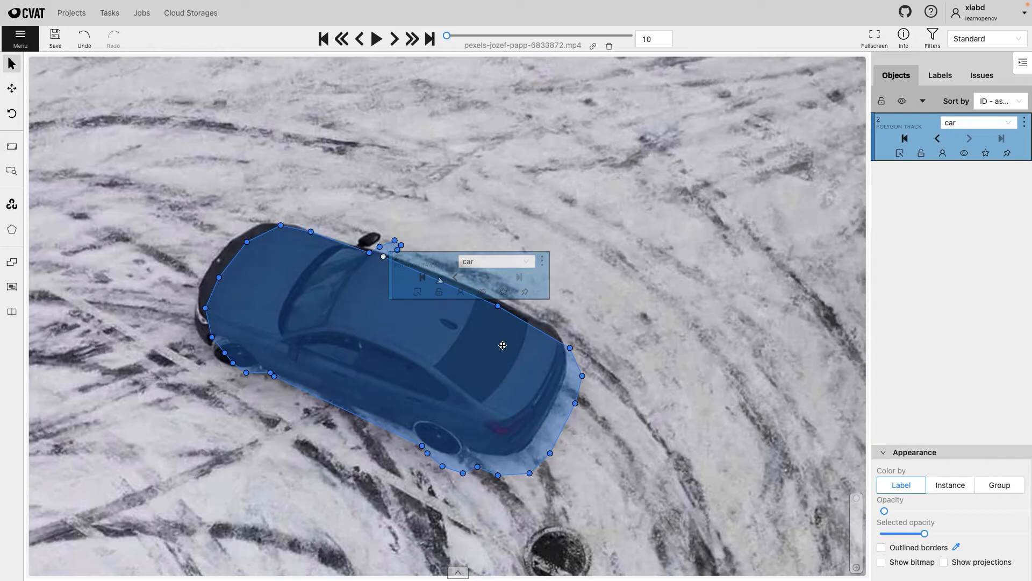
left_click_drag(503, 345, 485, 336)
- Pin the car polygon again and adjust its vertices along the roof, rear corner and rear wheel to the car's outline
left_click_drag(552, 338, 555, 326)
left_click(525, 292)
left_click_drag(481, 297, 483, 292)
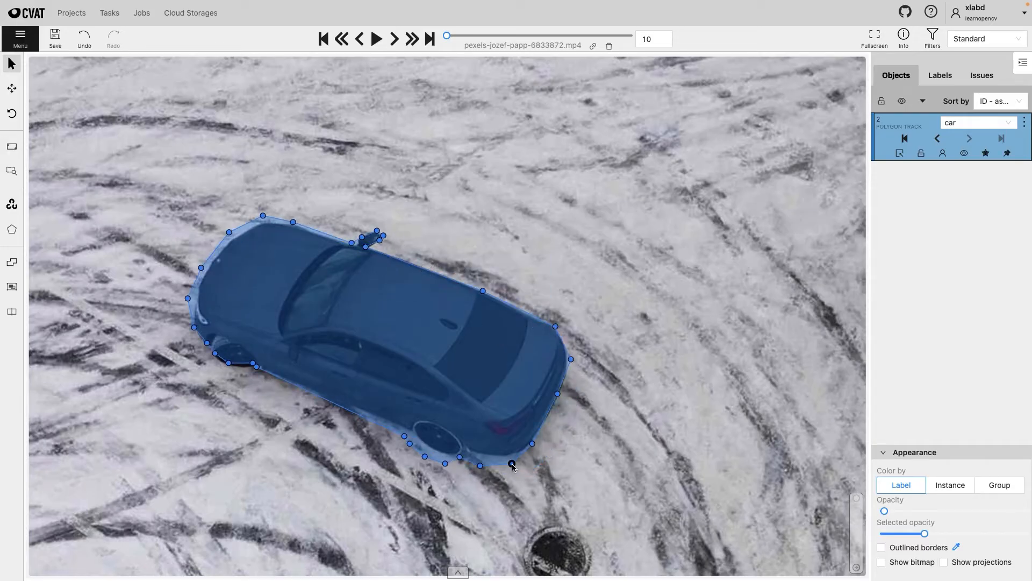
left_click_drag(446, 462, 449, 455)
left_click_drag(425, 457, 431, 447)
left_click_drag(410, 443, 416, 432)
left_click_drag(404, 436, 403, 427)
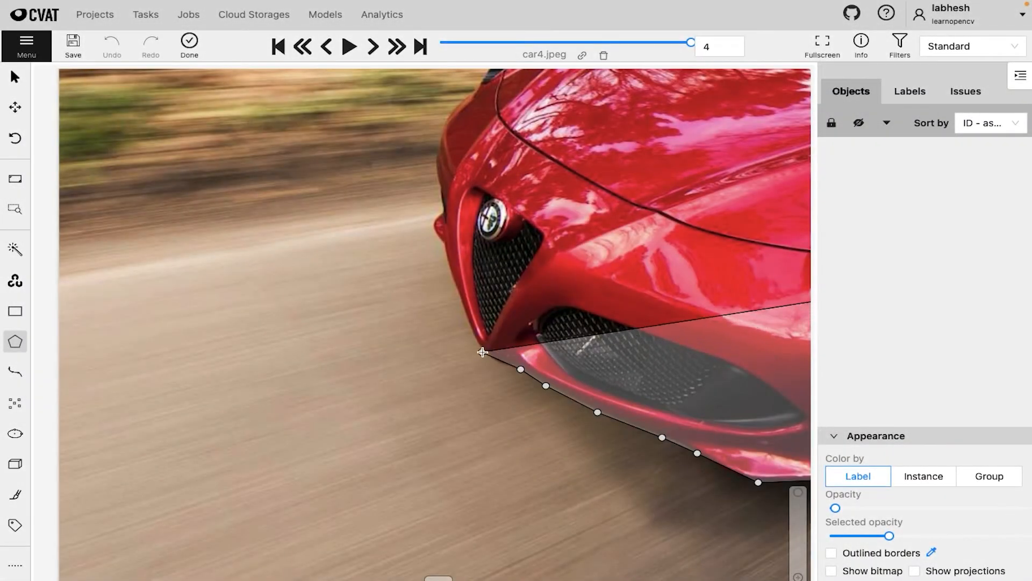
- Continue the polygon in car4.jpeg from the red car's lower front bumper up around its nose towards the headlight
left_click(482, 351)
left_click(464, 314)
left_click(444, 247)
left_click(437, 235)
left_click(431, 219)
left_click(441, 212)
left_click(438, 184)
left_click_drag(438, 184, 349, 283)
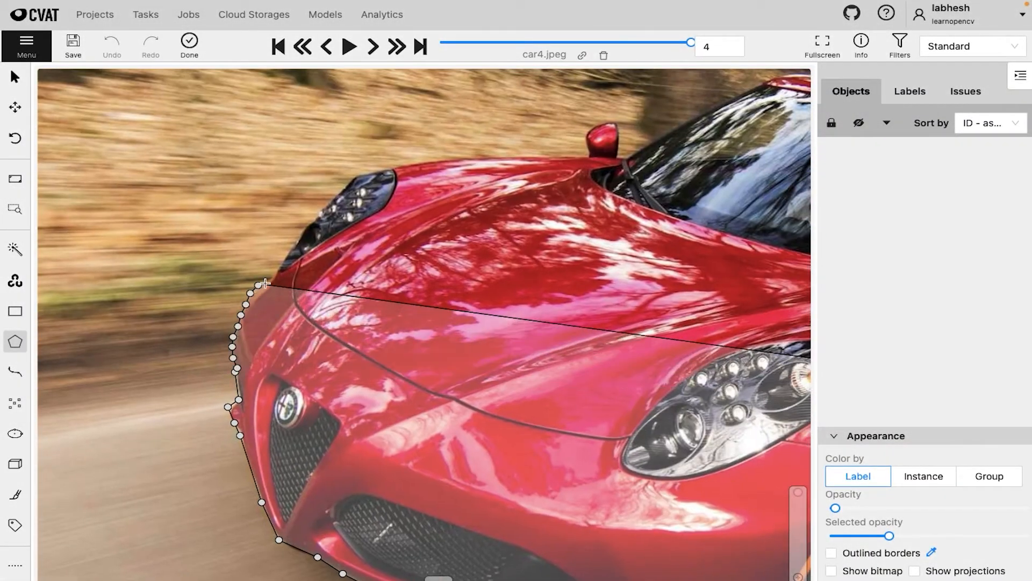
left_click(357, 166)
left_click(426, 157)
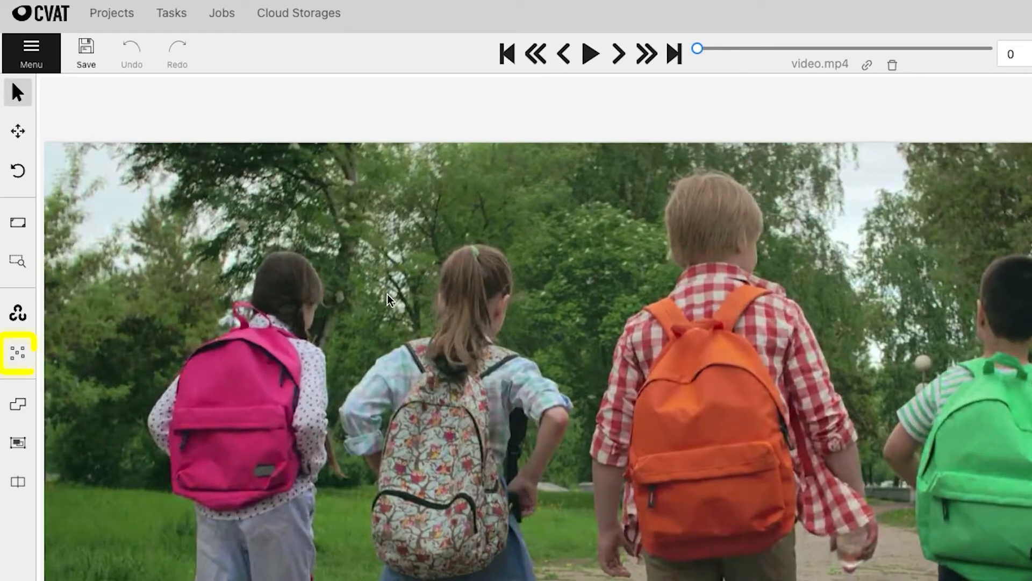
- Place single-point head tracks on the heads of all five children at frame 0 of video.mp4
mouse_move(17, 356)
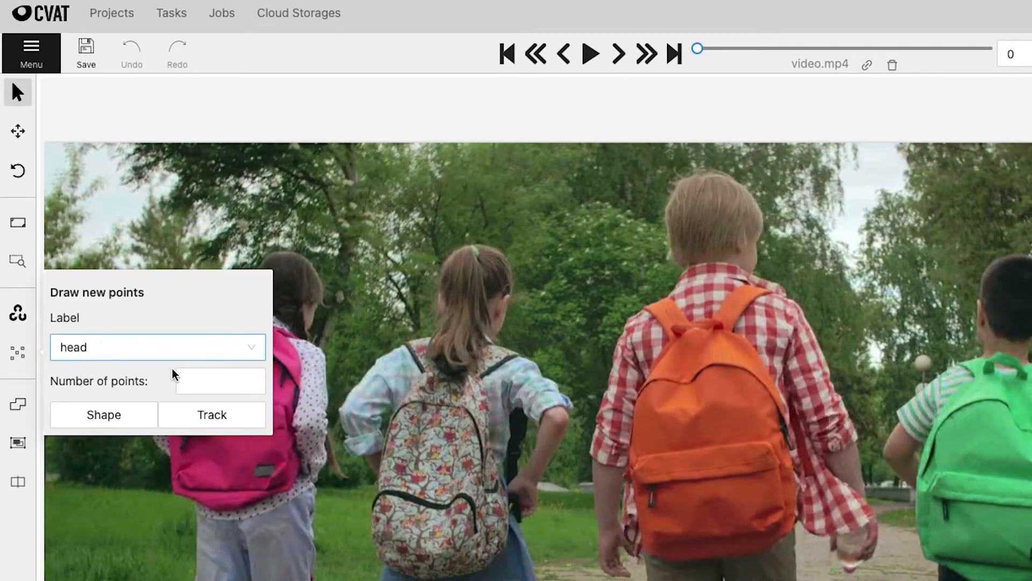
left_click(197, 381)
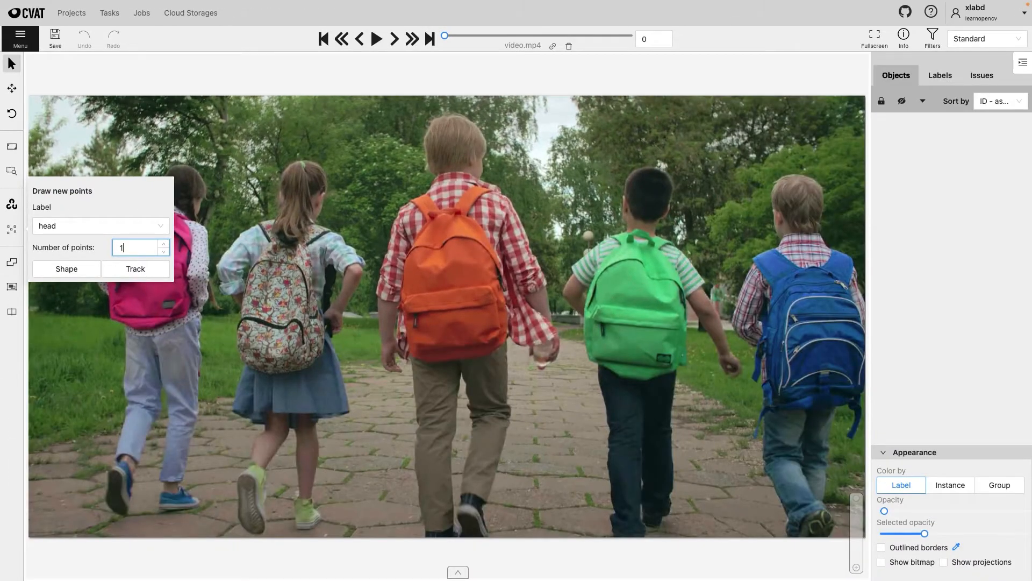
type("1")
left_click(131, 267)
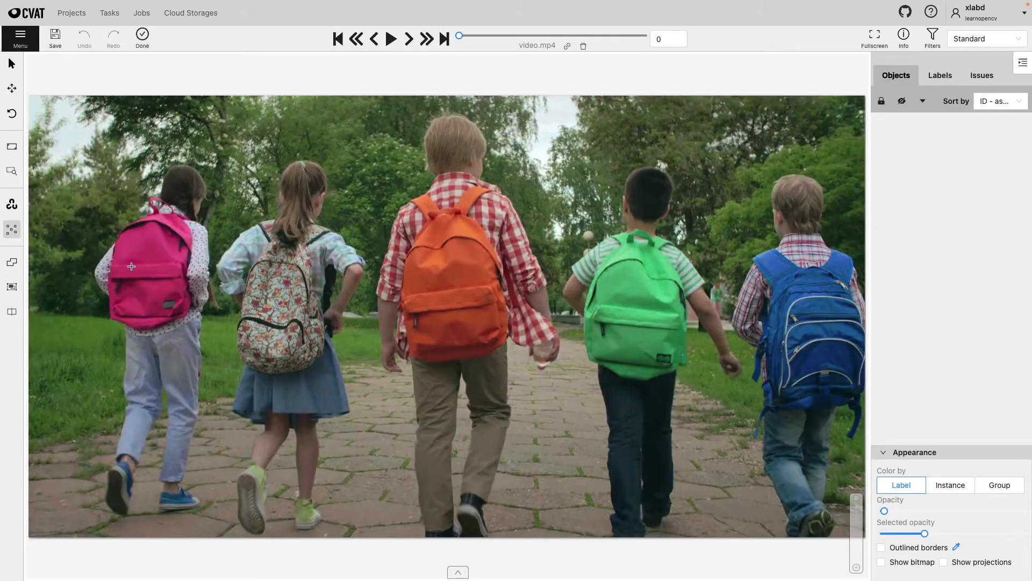
left_click(184, 184)
left_click(300, 178)
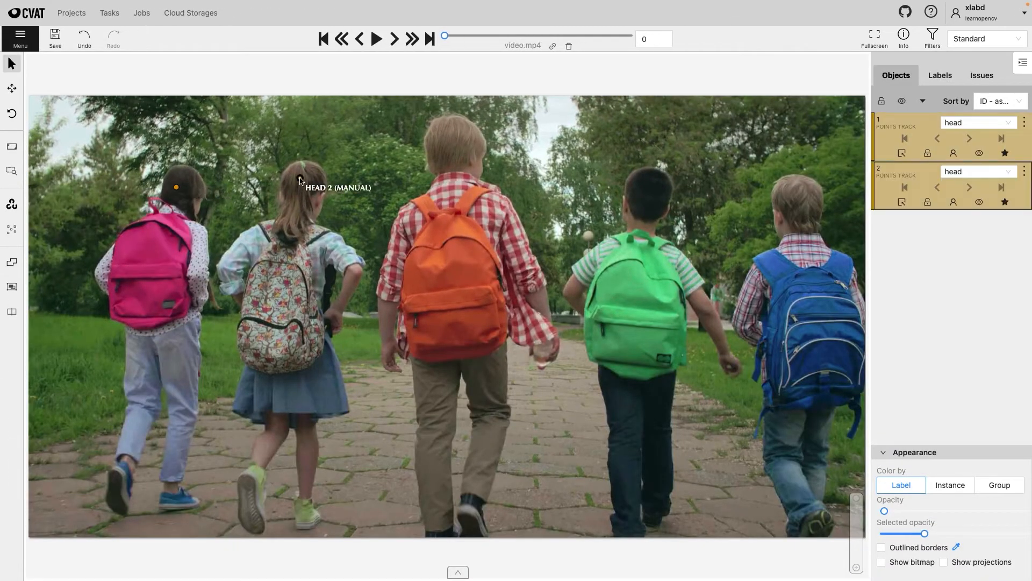
left_click(456, 140)
left_click(651, 194)
left_click(807, 200)
- Reposition the head points on the children's heads at frames 10 and 5, and play the video through
key("v")
left_click_drag(184, 184, 165, 217)
left_click_drag(300, 178, 288, 198)
key("c")
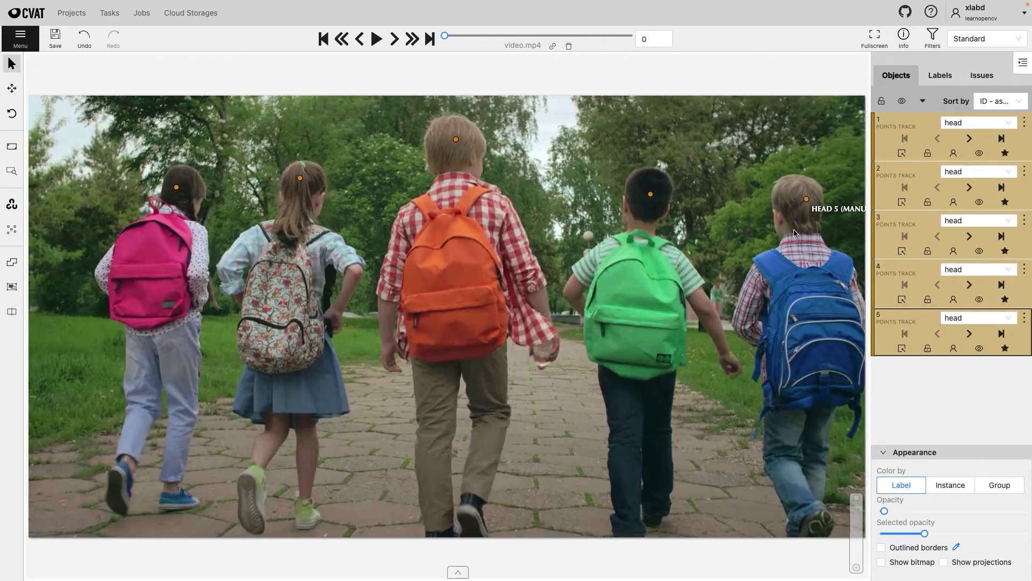
left_click(376, 39)
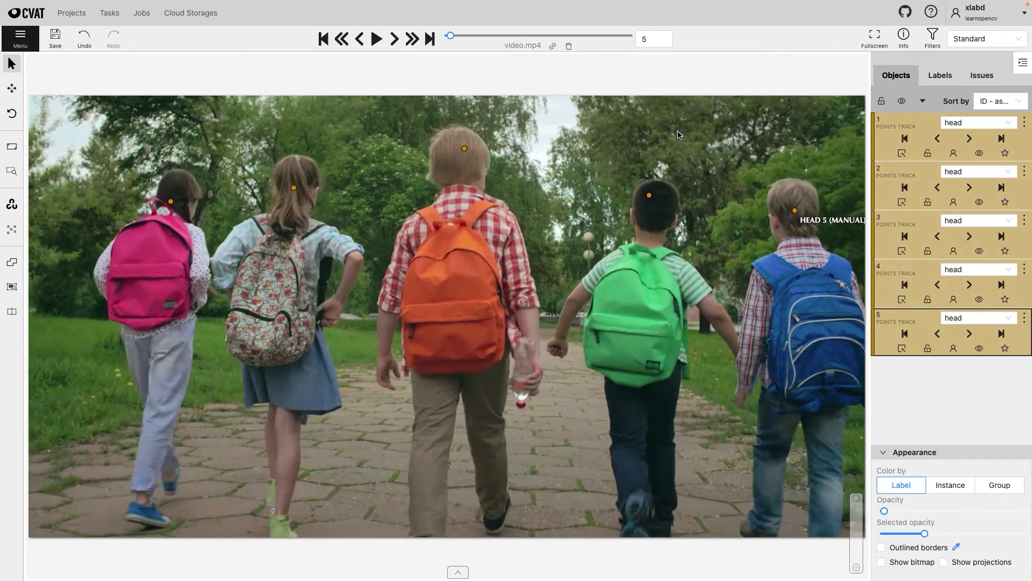
left_click(377, 38)
- Start grouping the head points and colour the objects by group
left_click(12, 287)
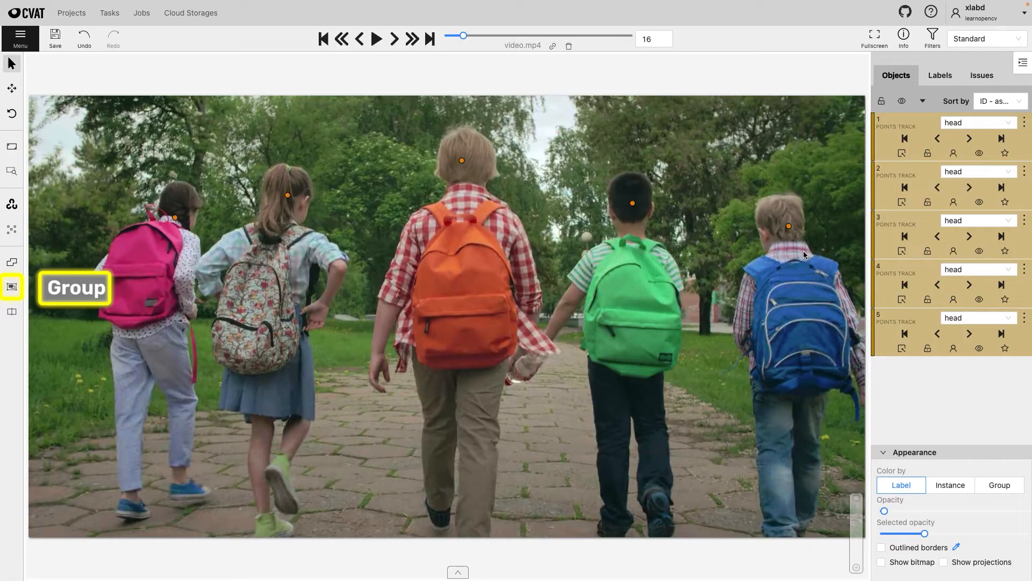
left_click(997, 485)
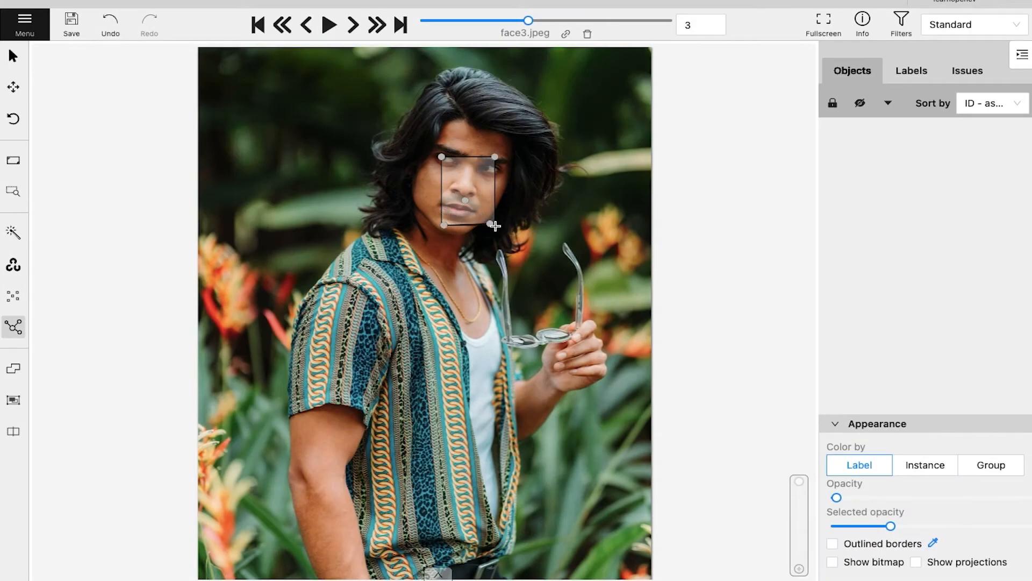
- Finish drawing a face-skeleton shape over the man's face in face3.jpeg
left_click(495, 225)
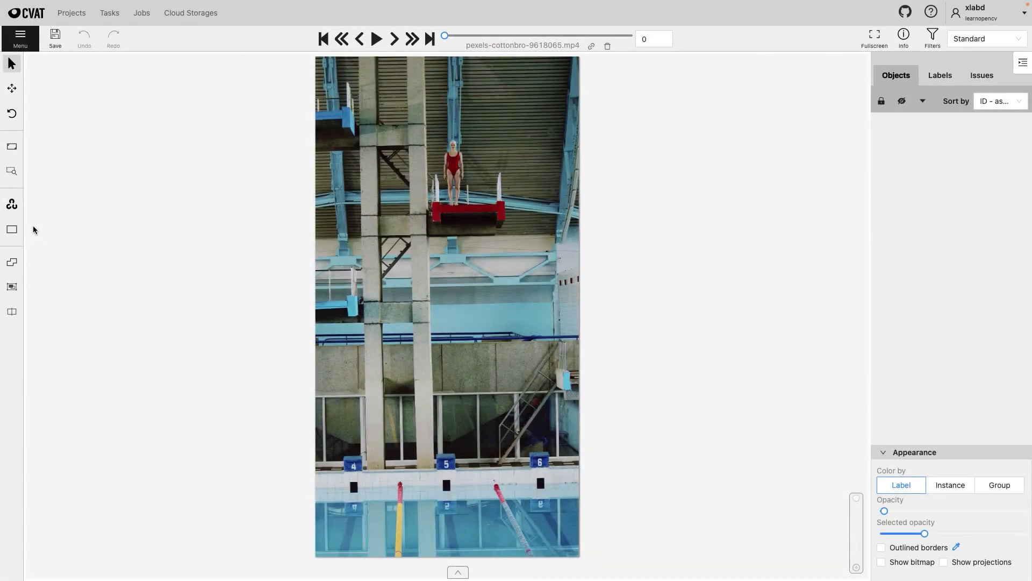
- Draw a person rectangle track around the diver on the platform and keep it fitted to them through frame 137
mouse_move(15, 230)
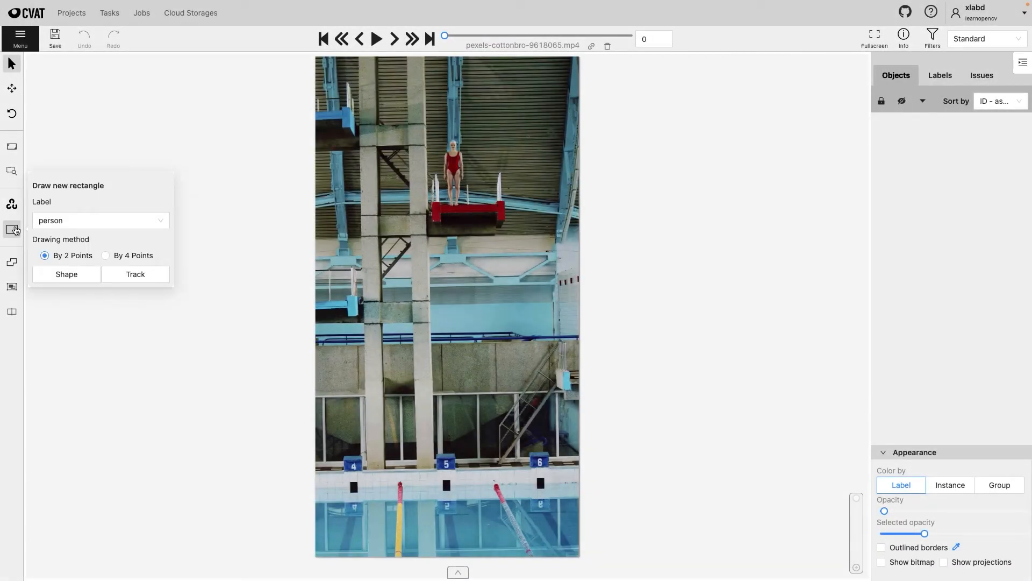
left_click(109, 273)
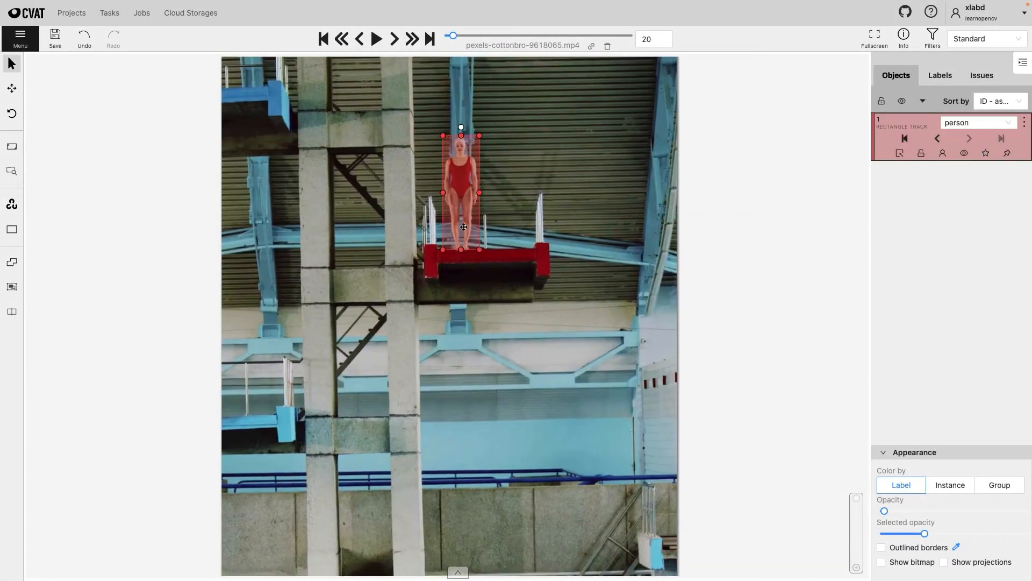
key("v")
key("v")
key("v")
- Draw a second person rectangle track around the resurfaced swimmer and continue it through the following frames
key("v")
key("v")
key("v")
key("v")
key("v")
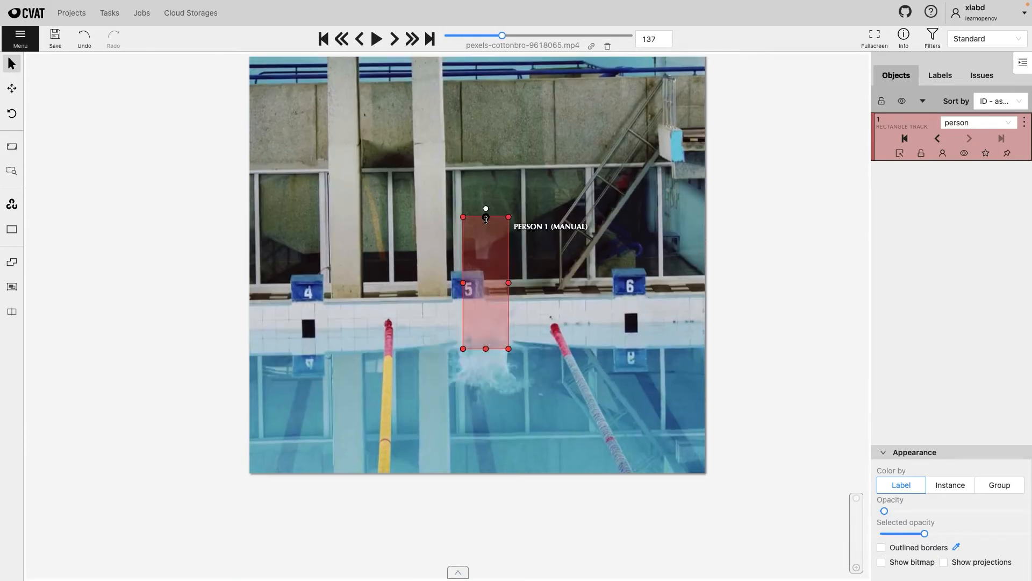
- Advance frame by frame and lower the upper edge of the diver's rectangle to the water as they submerge
key("f")
key("f")
key("f")
key("f")
left_click_drag(487, 214, 486, 338)
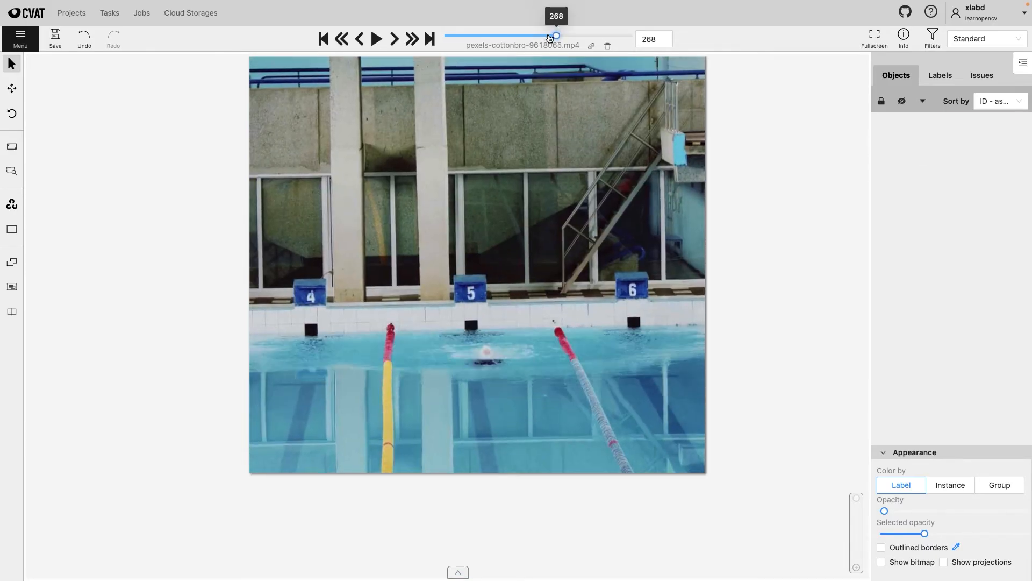
key("n")
mouse_move(462, 341)
left_mouse_down()
mouse_move(488, 360)
mouse_move(437, 355)
left_mouse_up()
key("v")
key("v")
key("v")
key("v")
key("v")
key("v")
key("v")
key("v")
key("v")
key("v")
key("v")
key("v")
key("v")
key("v")
key("v")
key("v")
key("v")
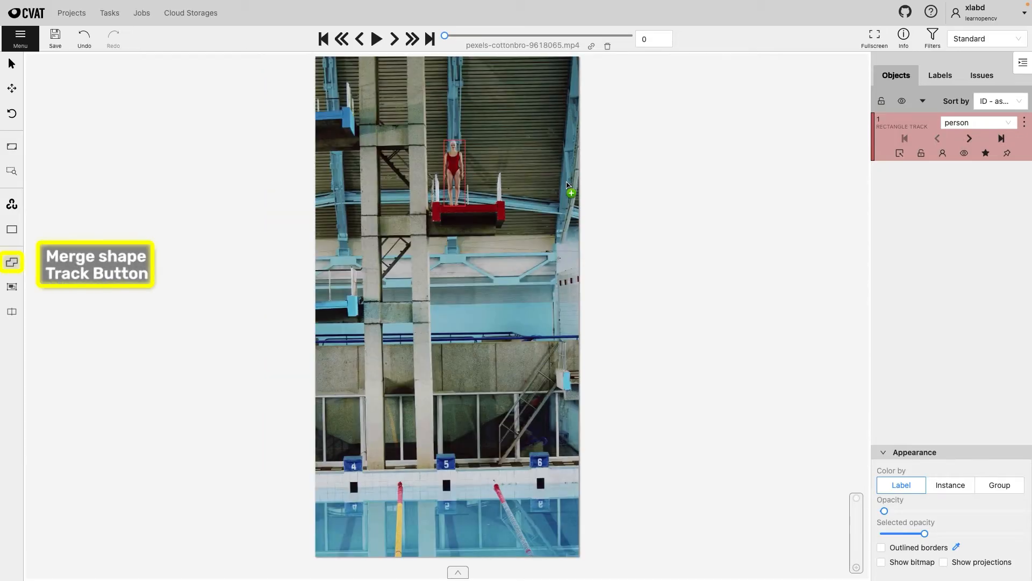
- Merge the diver's track from frame 0 with the swimmer's track at frame 378, and return to the first frame
left_click(459, 179)
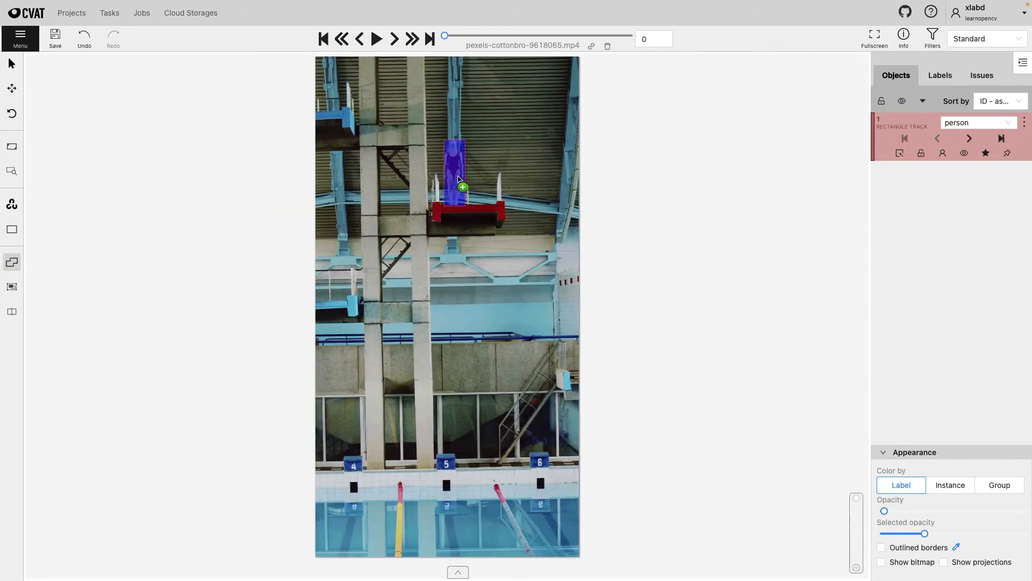
left_click(603, 36)
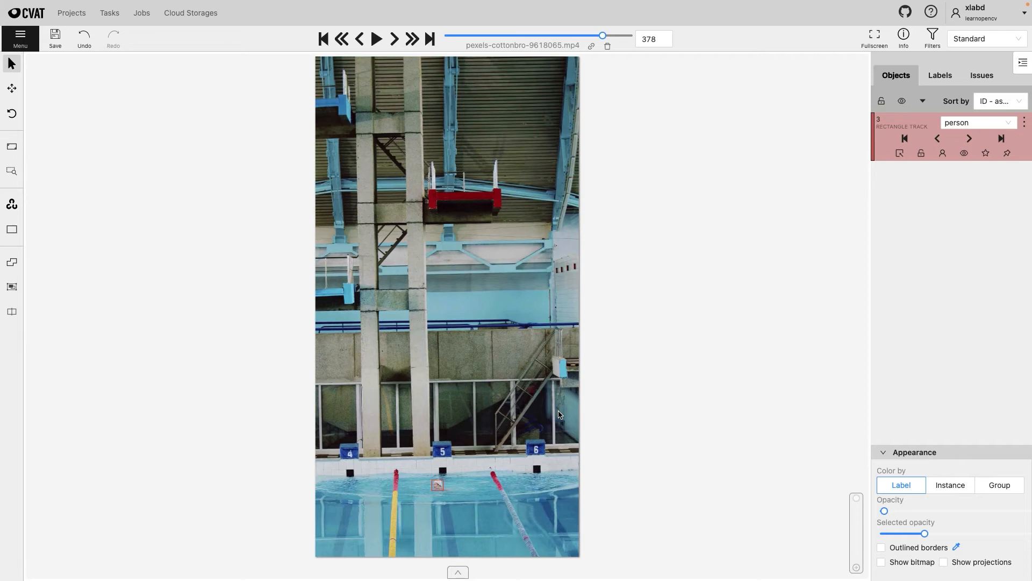
key("Home")
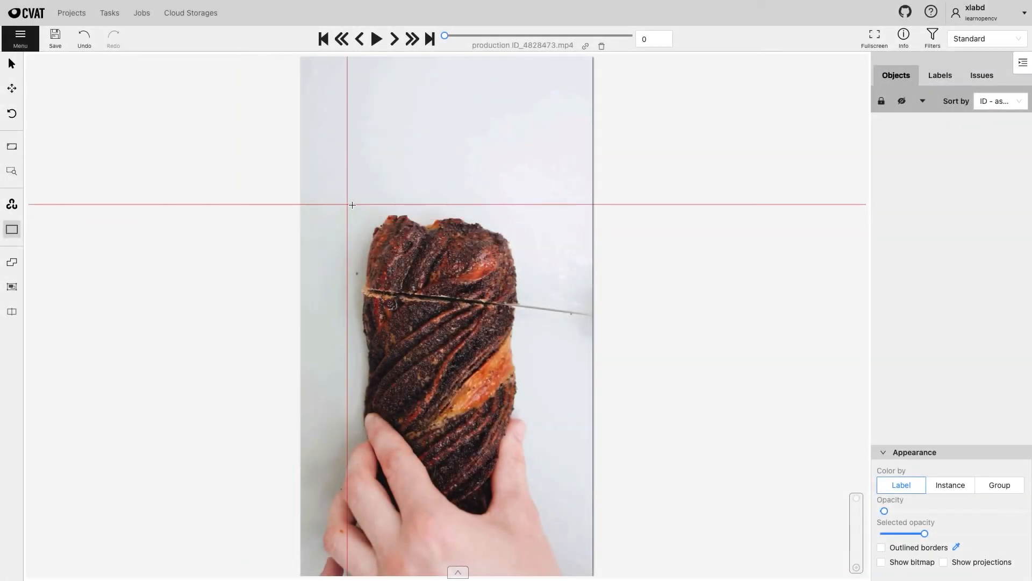
left_click(362, 212)
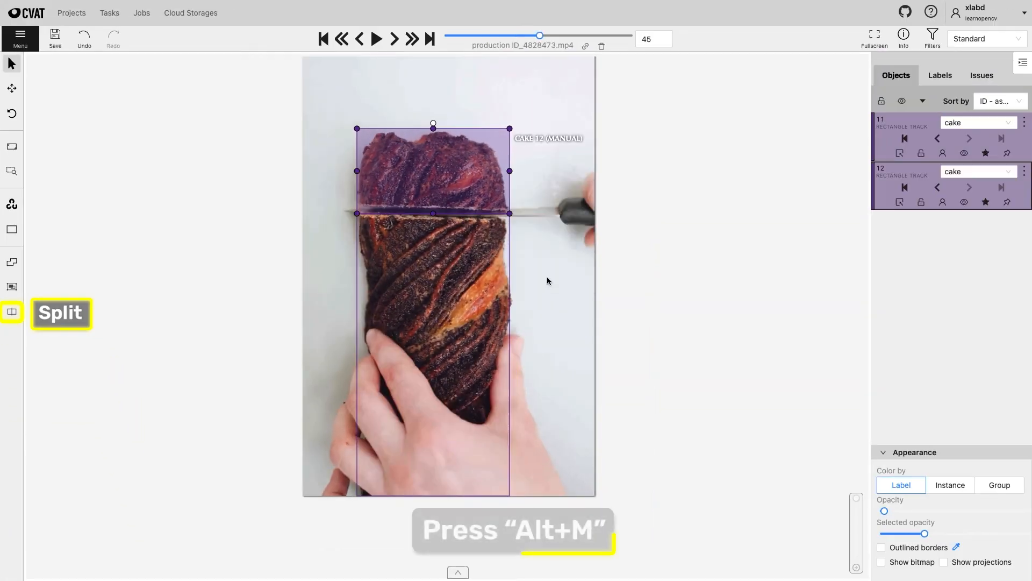
- Split the cake track where the slice is cut and keep the slice's rectangle on the cut piece through frame 65
key("v")
left_click_drag(434, 170, 433, 158)
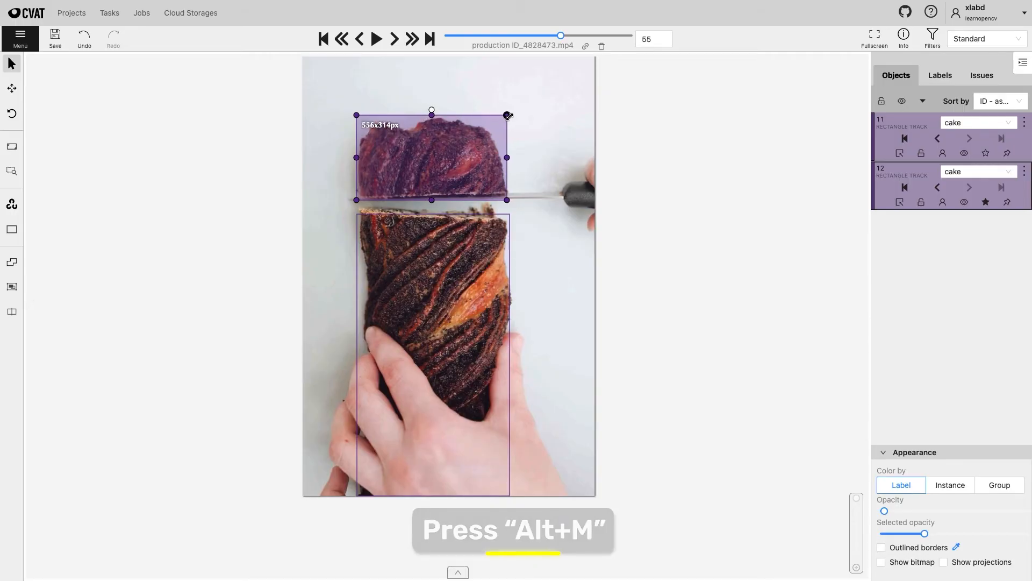
key("v")
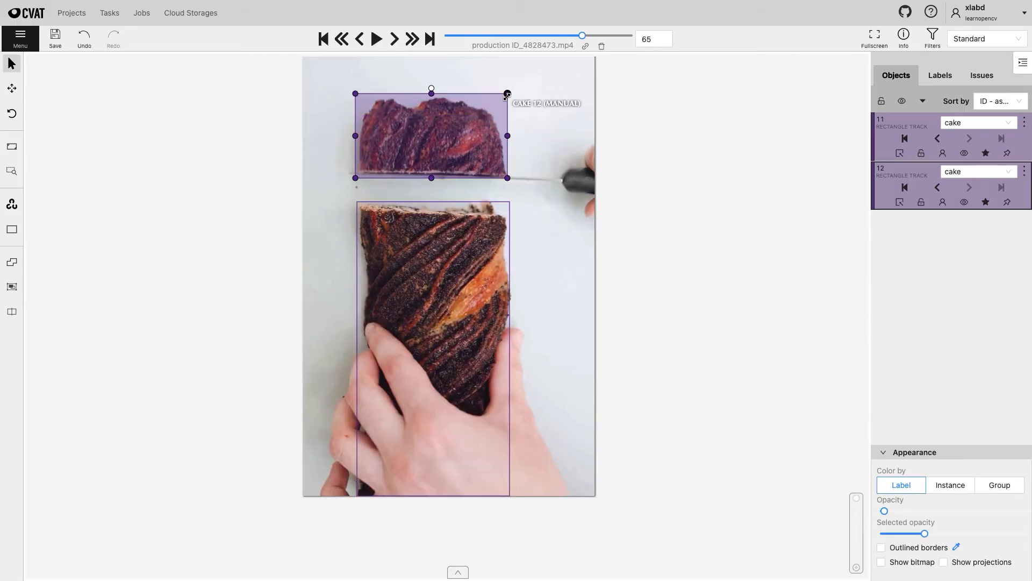
key("v")
key("v")
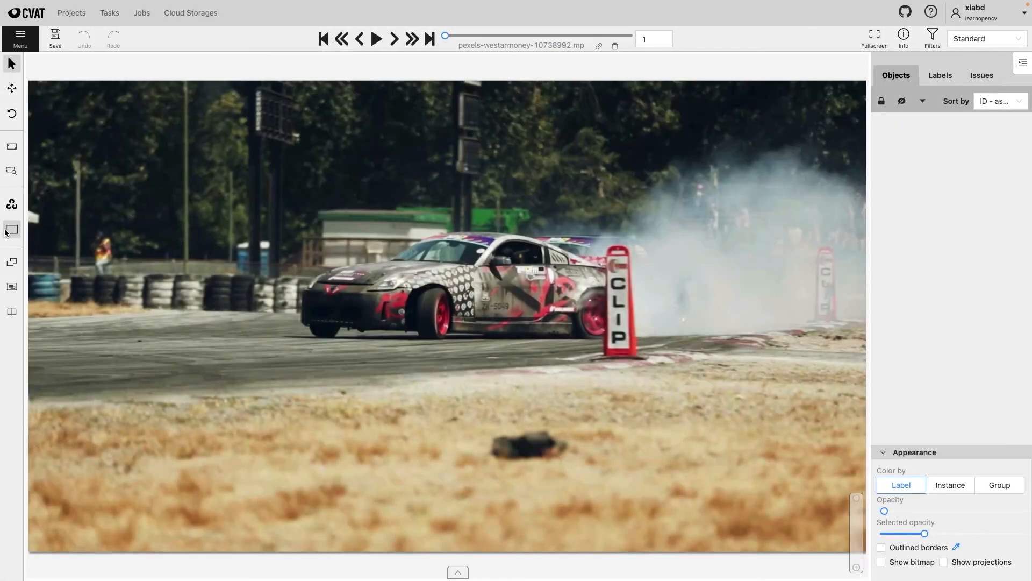
- Draw a rectangle shape labelled car around the drifting car in front of the CLIP marker
mouse_move(12, 229)
left_click(66, 279)
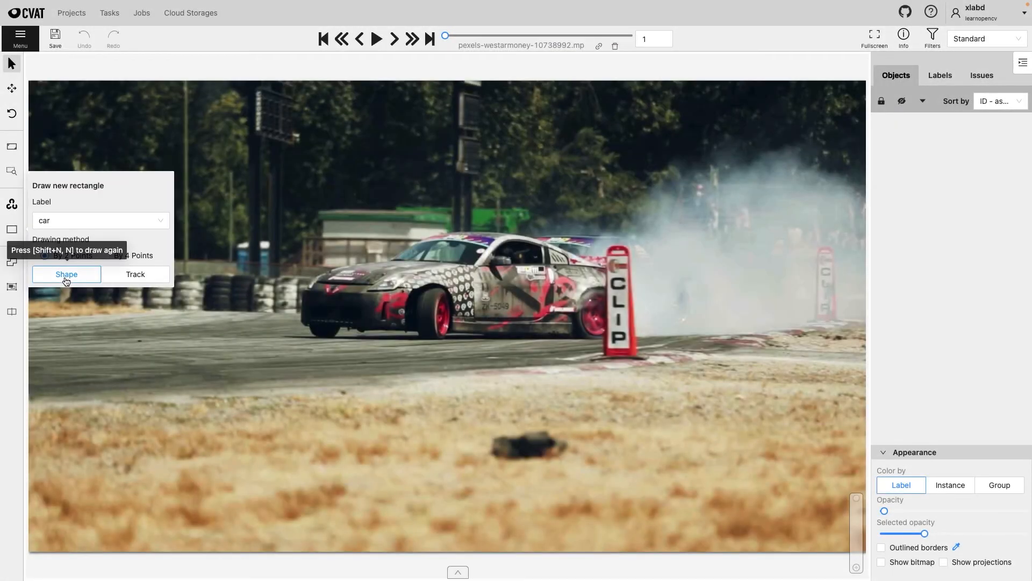
left_click(301, 230)
left_click(626, 340)
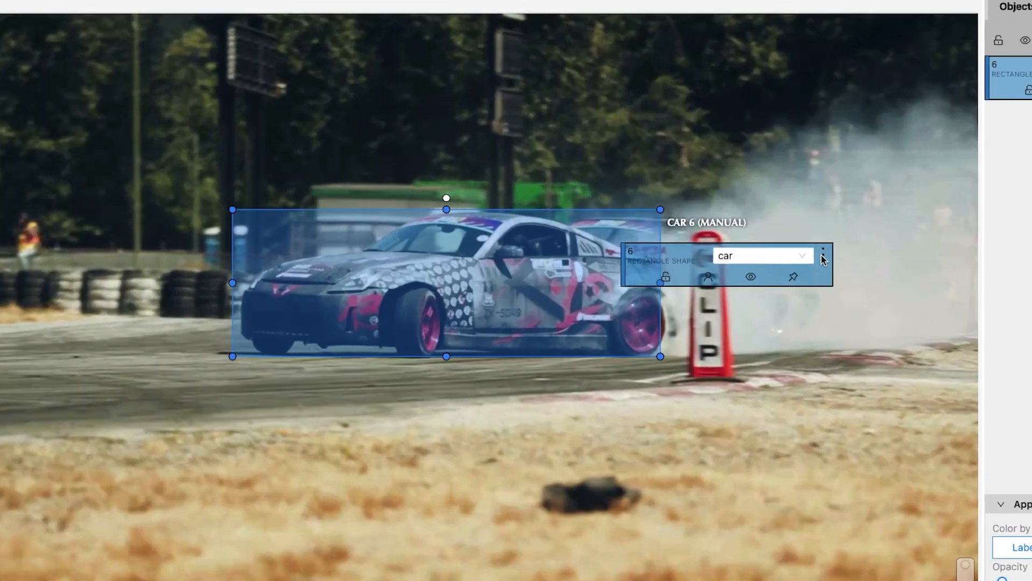
- Propagate the car rectangle from frame 6 forward with 15 copies, up to frame 21
left_click(731, 260)
left_click(926, 355)
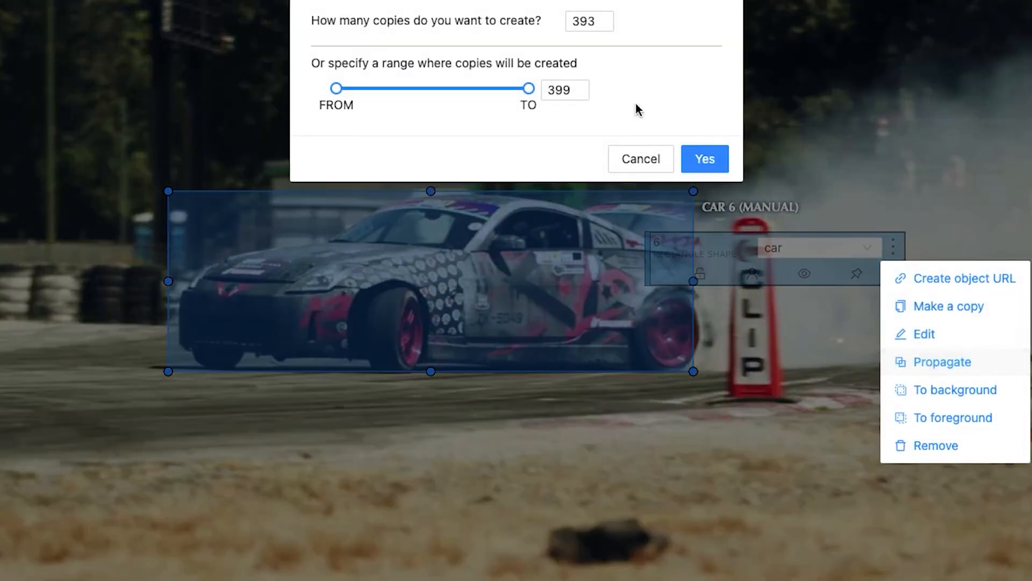
double_click(582, 22)
type("15")
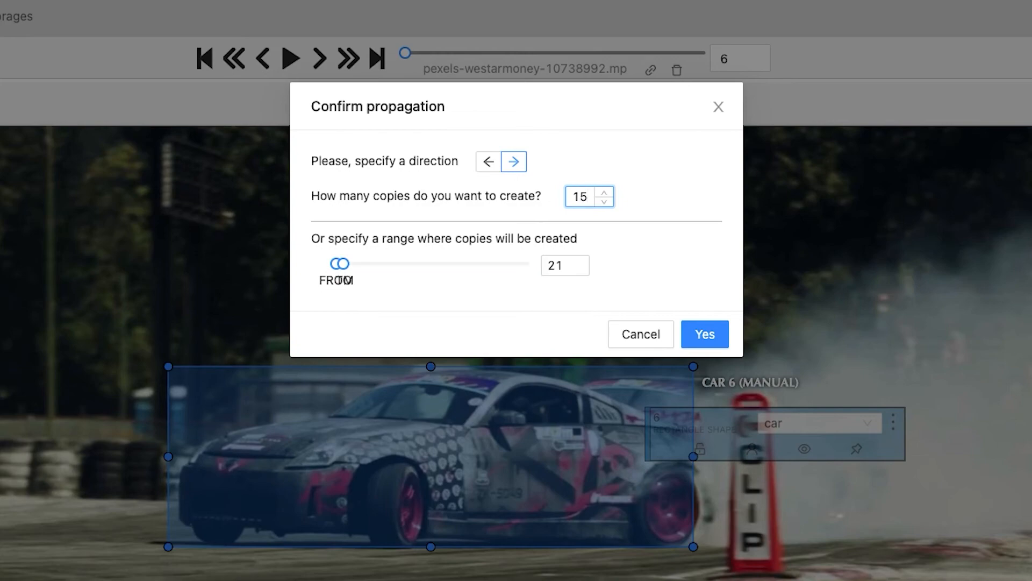
left_click(705, 334)
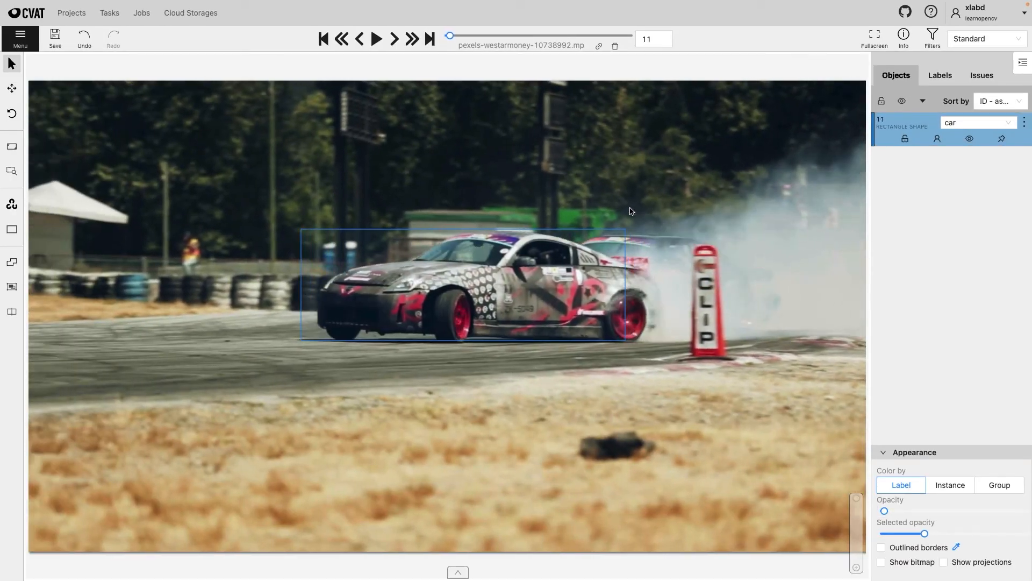
- Step through the frames around 13 to 21 to check the propagated car rectangles
key("f")
key("f")
key("f")
key("f")
key("f")
key("f")
key("f")
key("f")
key("f")
key("f")
key("f")
key("f")
key("f")
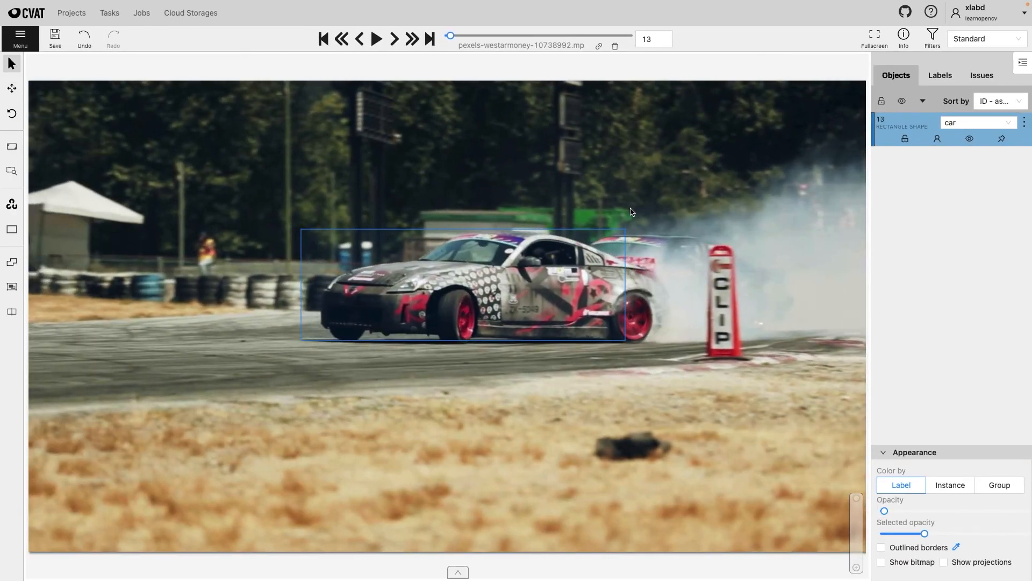
key("d")
key("d")
key("d")
key("d")
key("d")
key("d")
key("d")
key("d")
key("d")
key("d")
key("d")
key("d")
key("d")
key("d")
key("d")
key("d")
key("d")
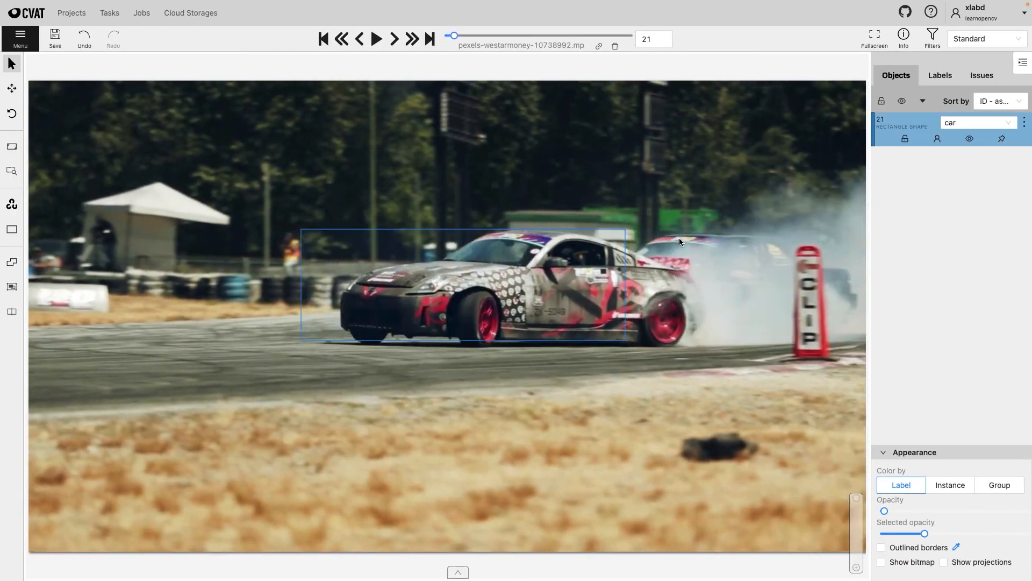
key("d")
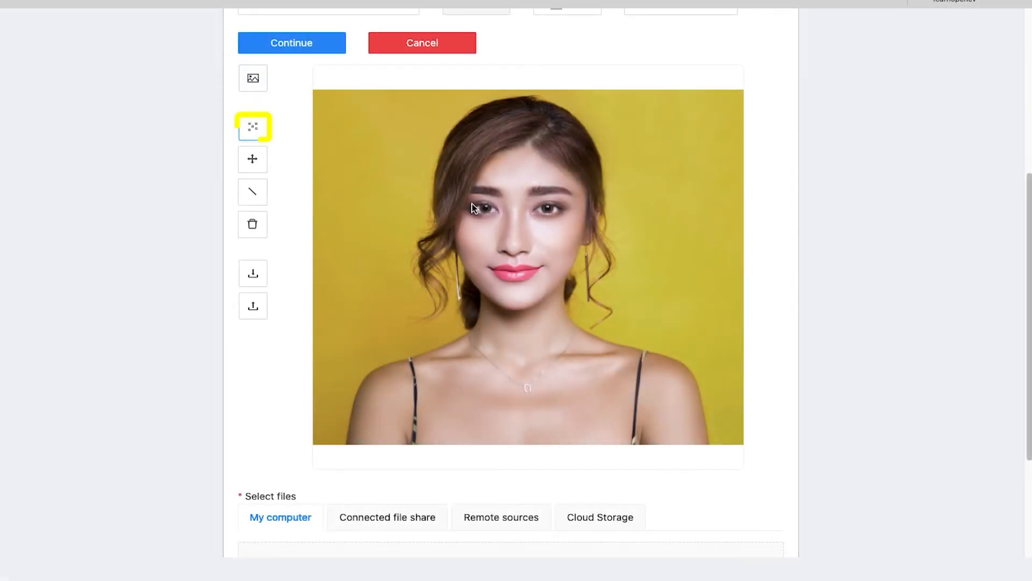
- Place five skeleton template points on the woman's eyes, nose and both corners of the mouth
left_click(487, 210)
left_click(549, 210)
left_click(547, 271)
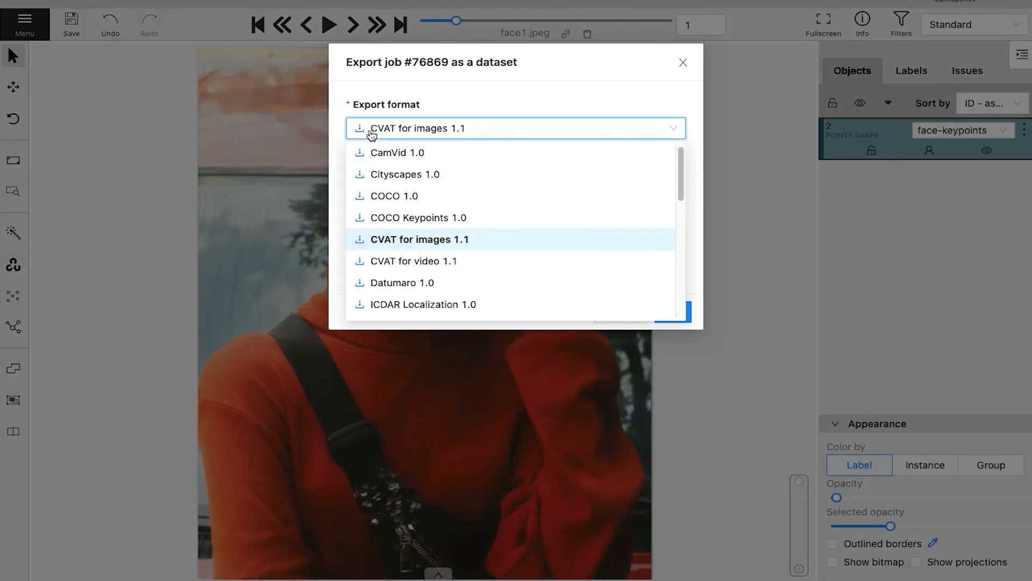
- Open the coco_ke keypoints annotation JSON in the text editor and reformat its entire contents as indented JSON
type("coco_ke")
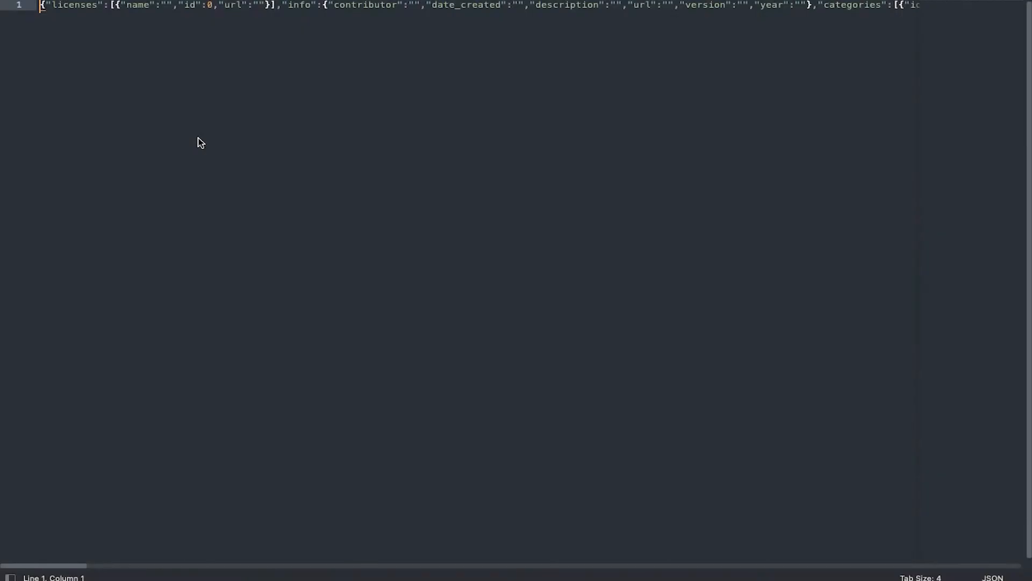
key("super+a")
key("ctrl+super+j")
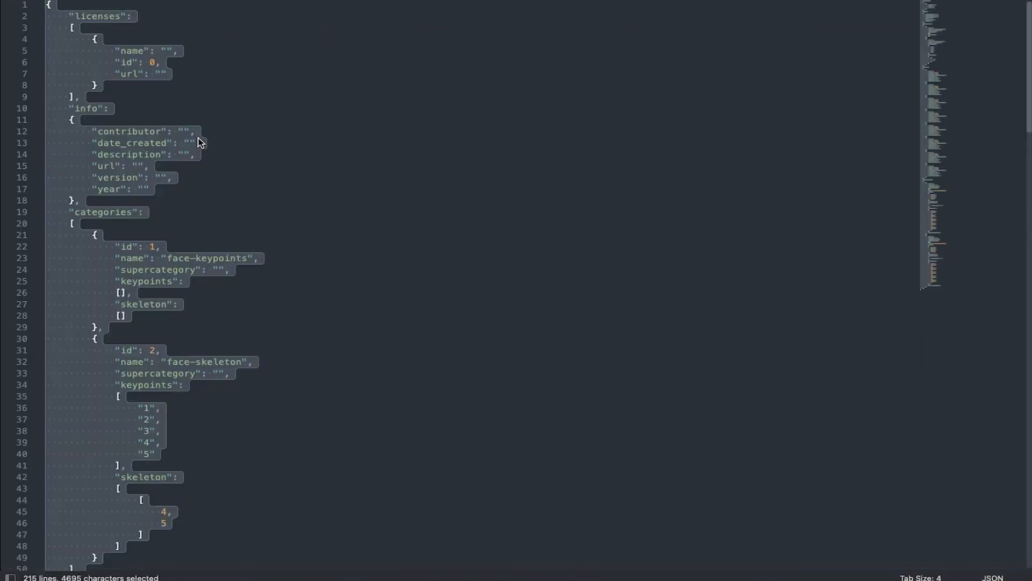
left_click(200, 142)
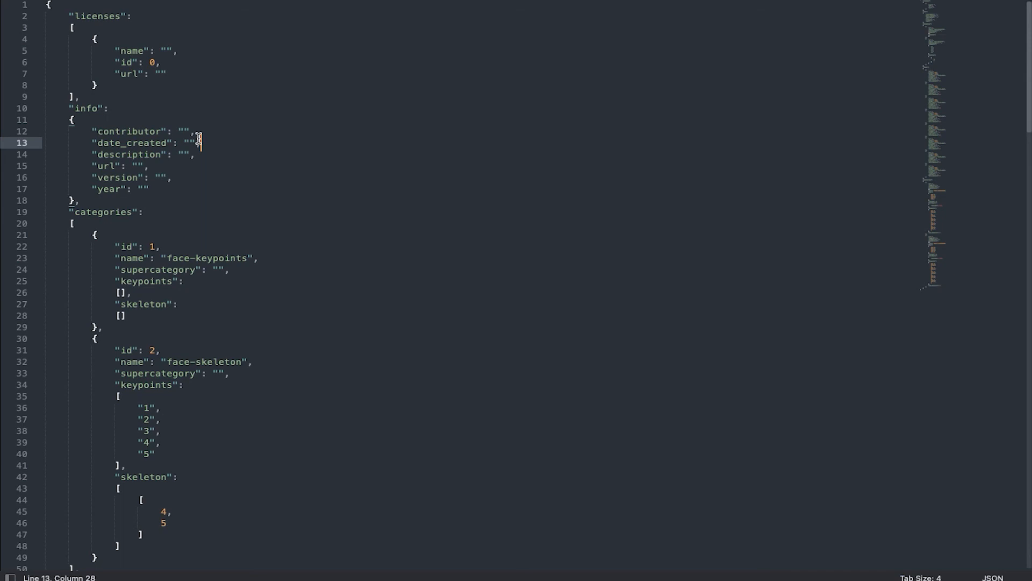